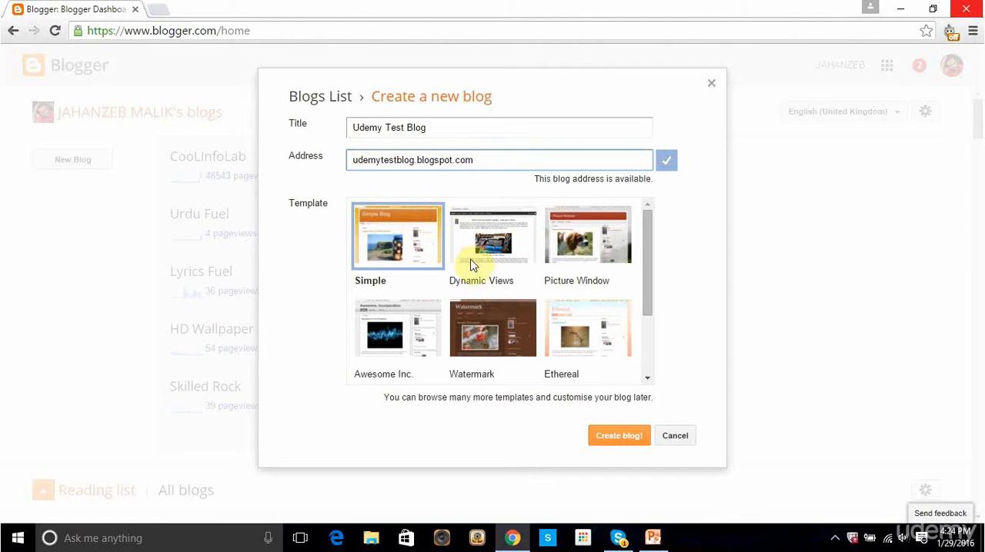
Step: Create the Udemy Test Blog with the Awesome Inc. template and view the new blog
left_click(393, 341)
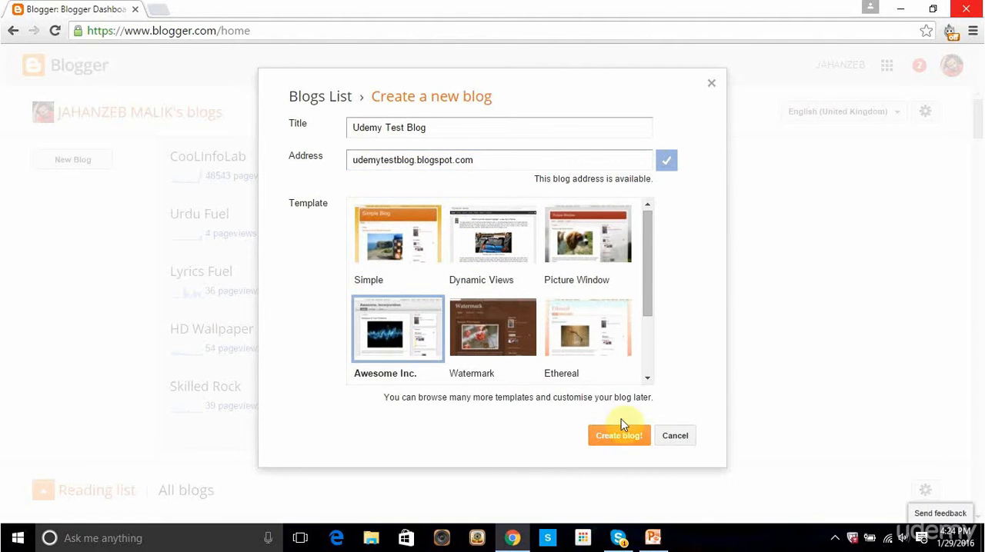
left_click(629, 436)
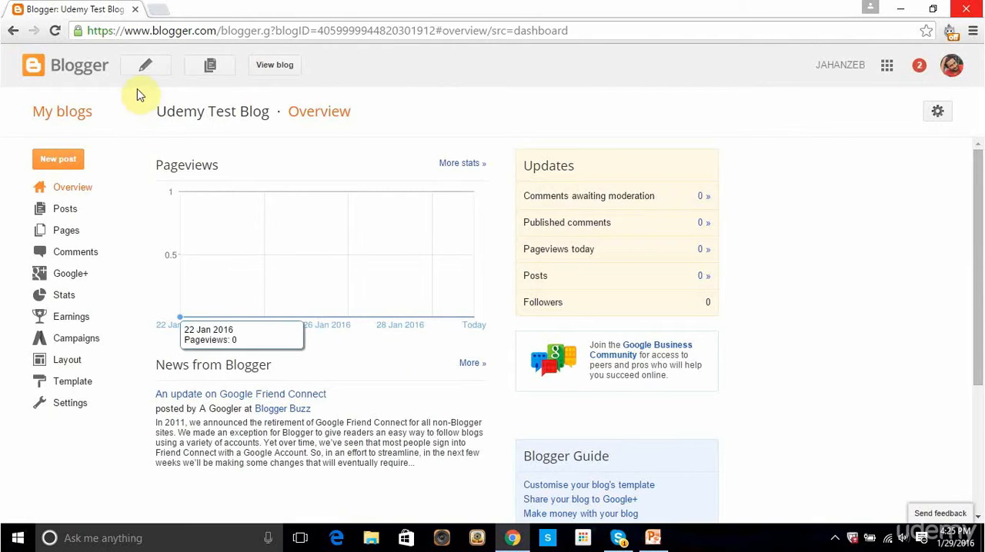
left_click(259, 67)
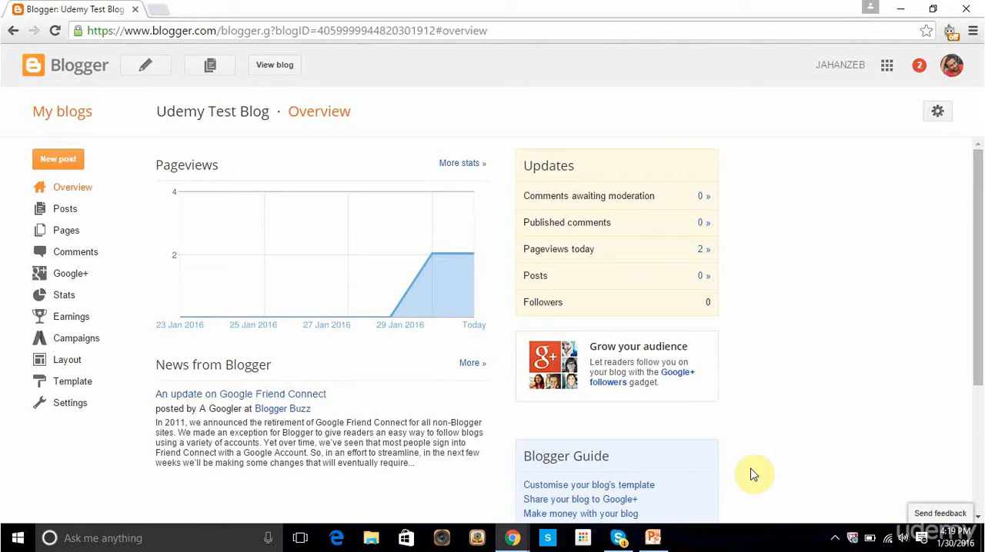
Step: Open the blog's basic settings and view the live blog in a separate tab
left_click(87, 415)
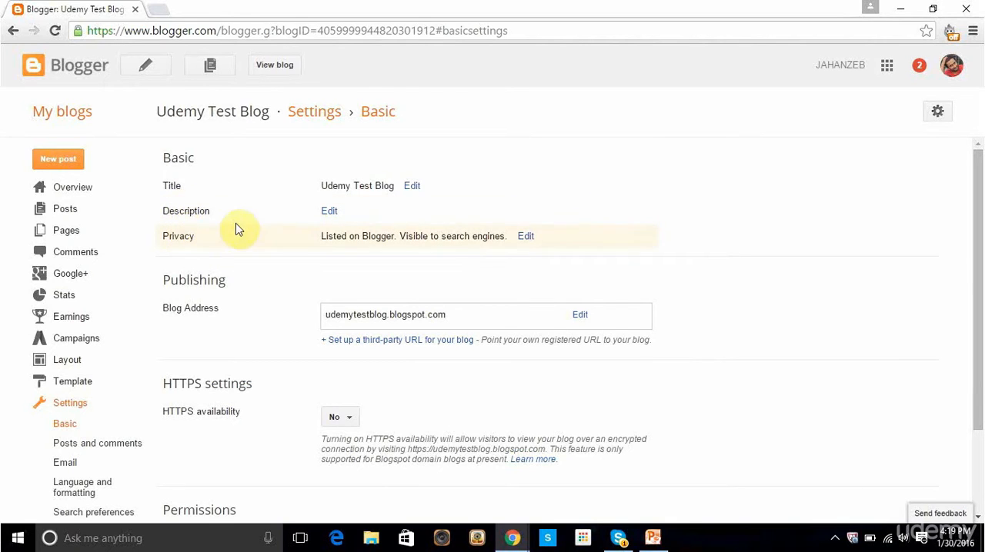
left_click(261, 70)
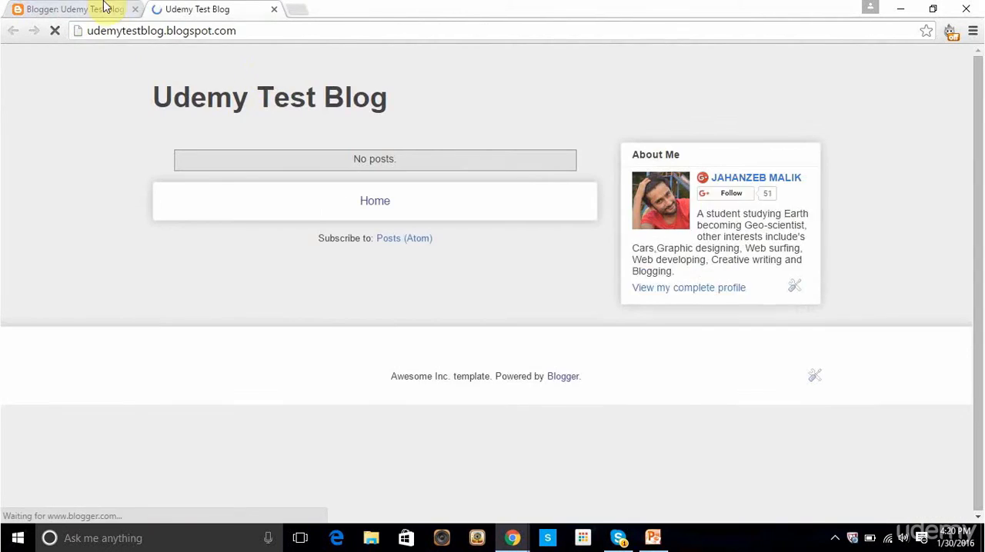
left_click(105, 7)
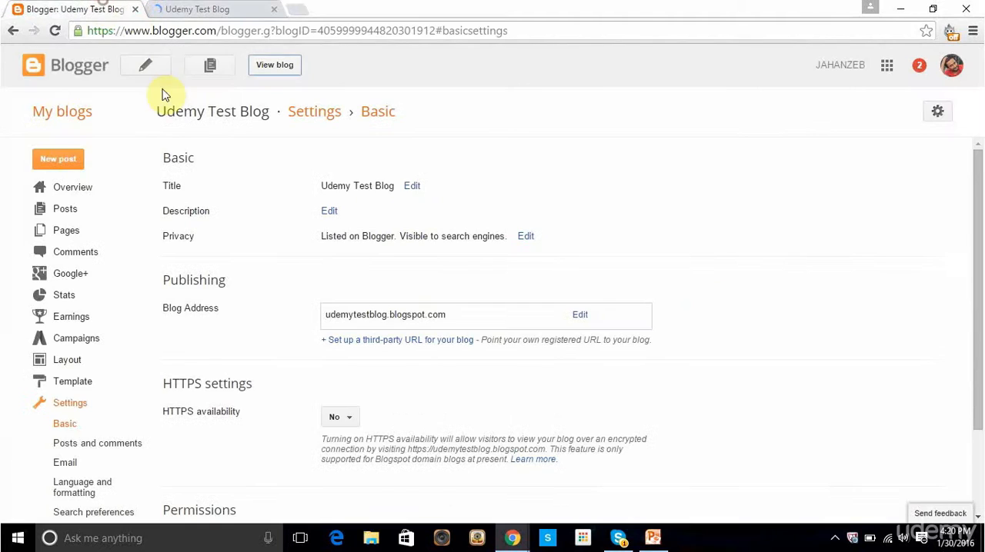
left_click(199, 9)
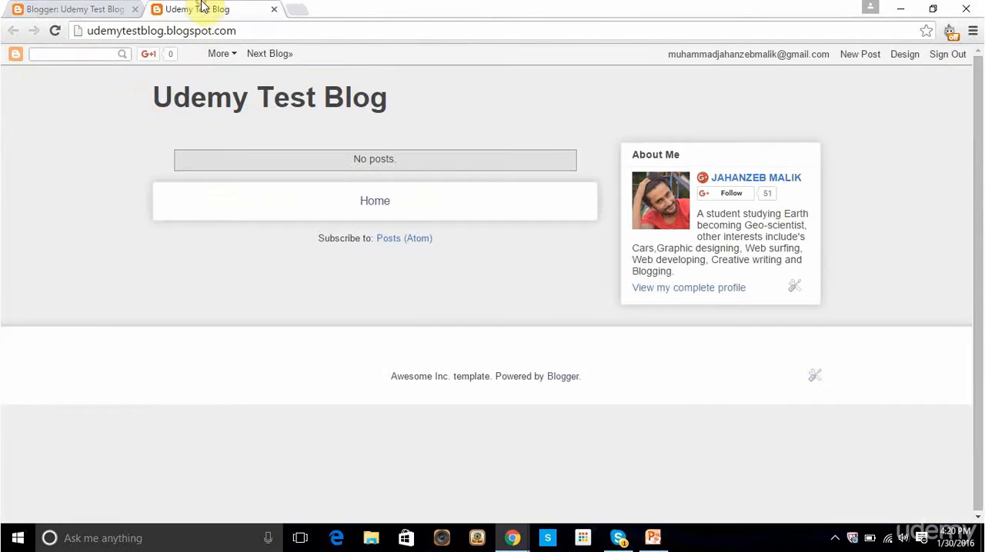
left_click(73, 7)
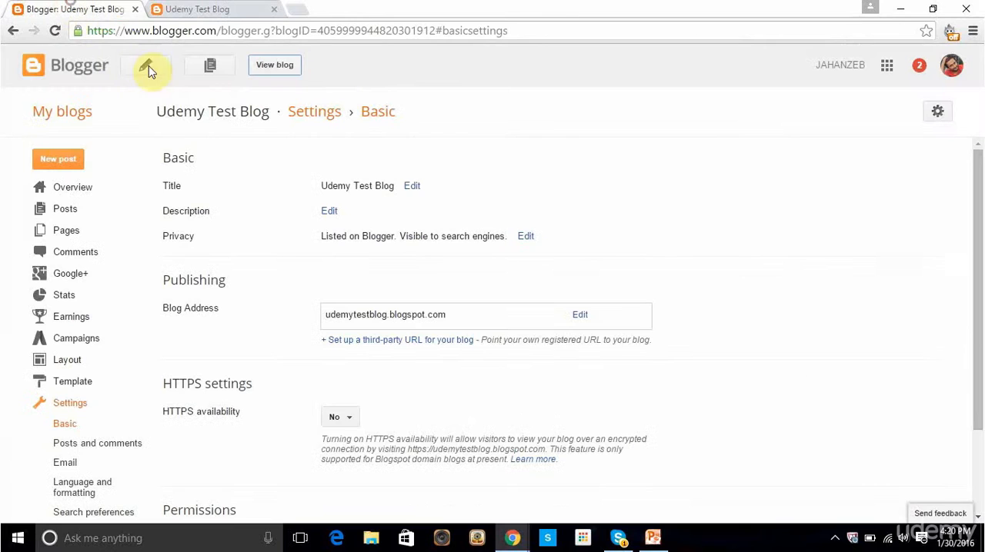
Step: Set the blog description to "Test Blog For Udemy Course" and save the change
left_click(331, 212)
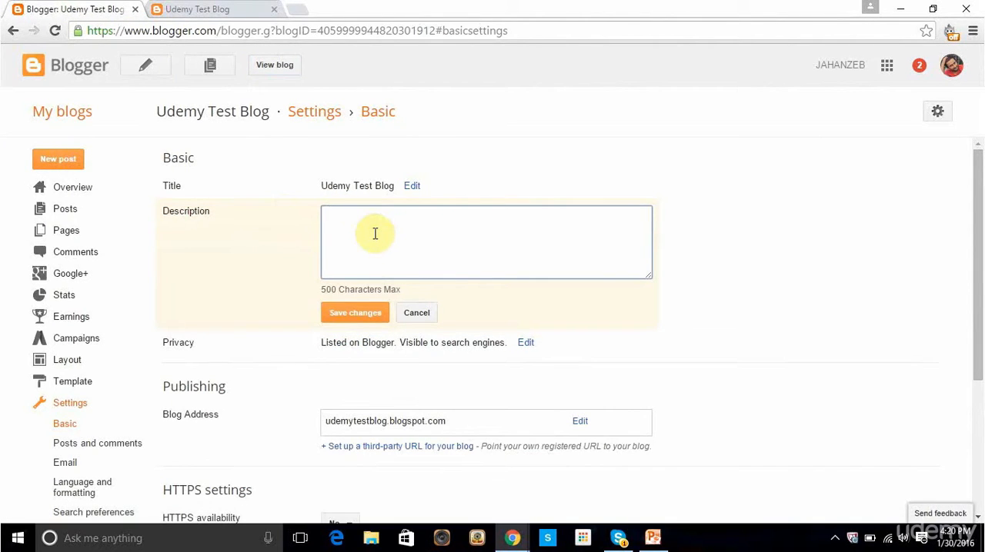
left_click(217, 10)
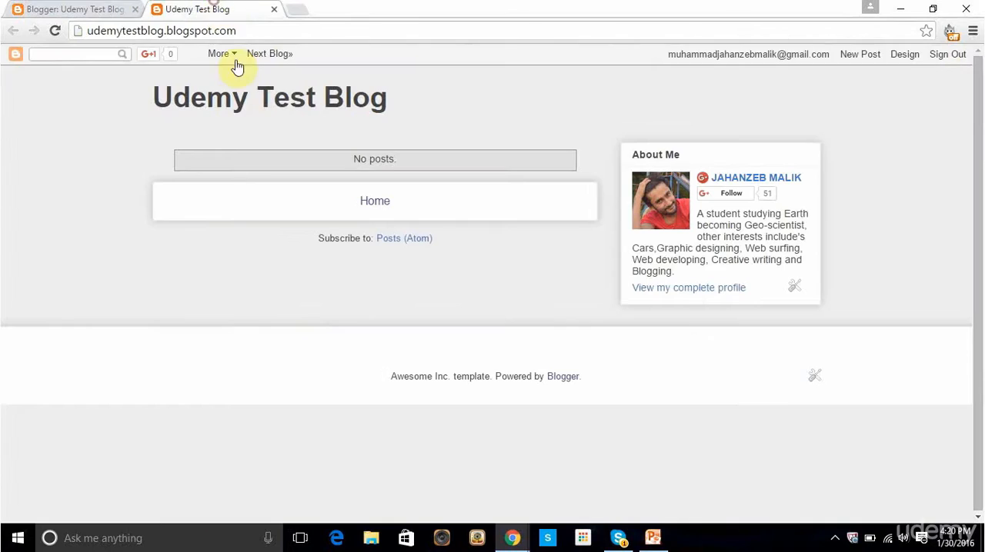
left_click(108, 9)
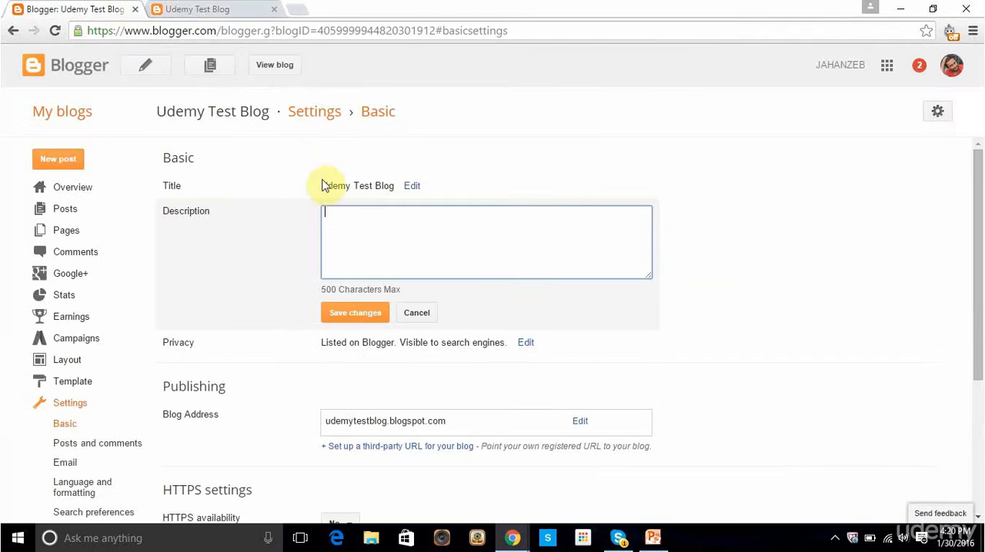
left_click(218, 9)
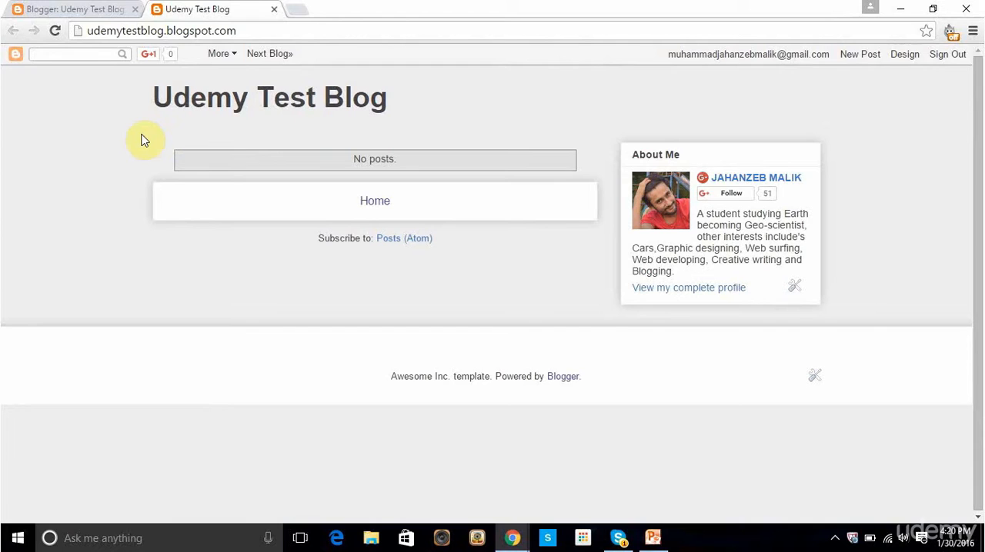
left_click(90, 10)
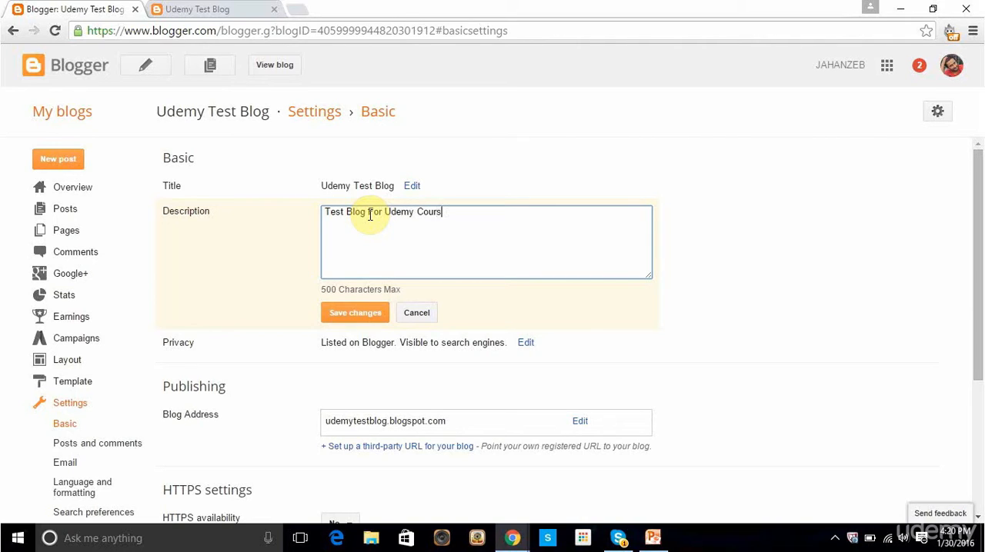
left_click(364, 312)
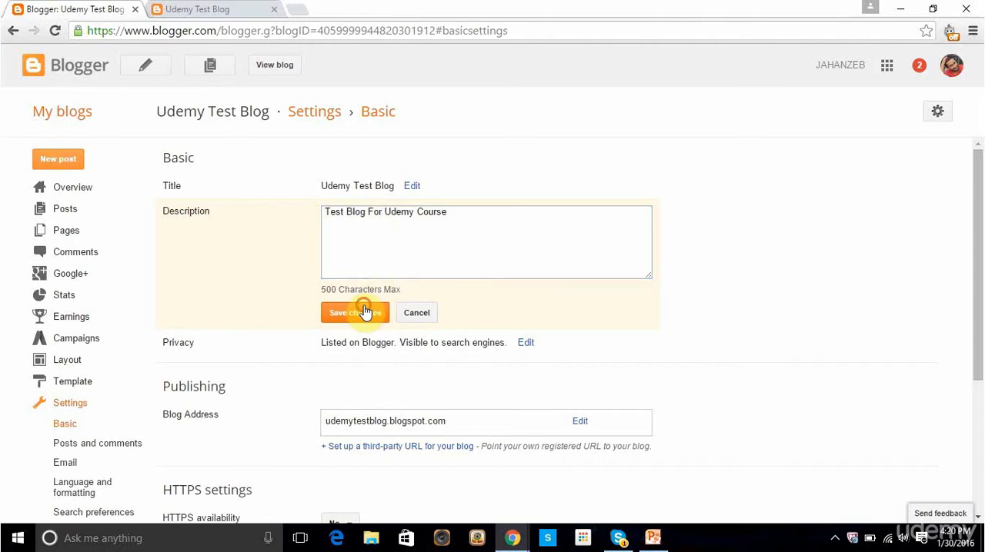
Step: Reload the live blog to check its description, and reopen the description setting without changing it
left_click(253, 7)
left_click(54, 30)
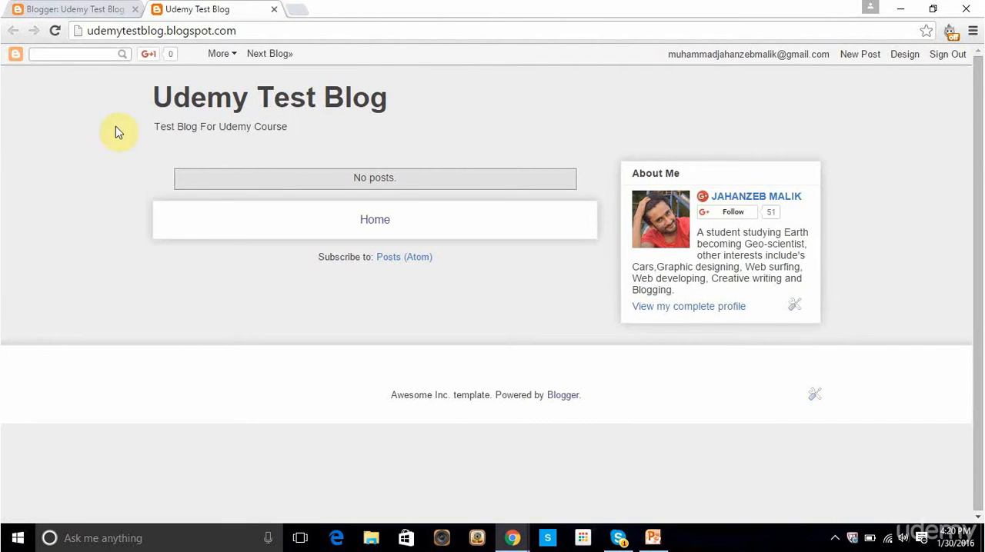
left_click(84, 7)
left_click(461, 211)
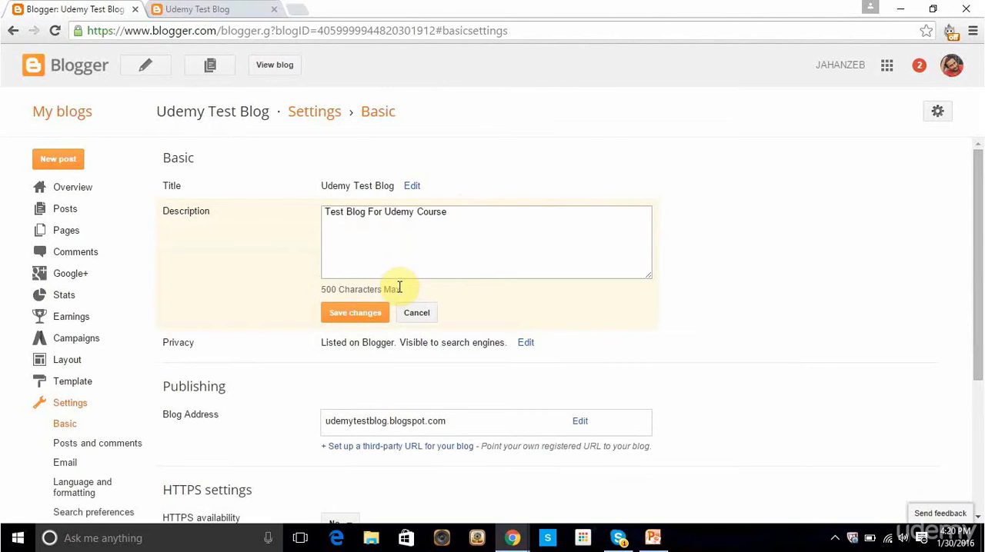
left_click(415, 313)
Step: Open the blog's privacy options for editing and examine the reading list on the Blogger dashboard in a separate tab
scroll(231, 216, "down", 1)
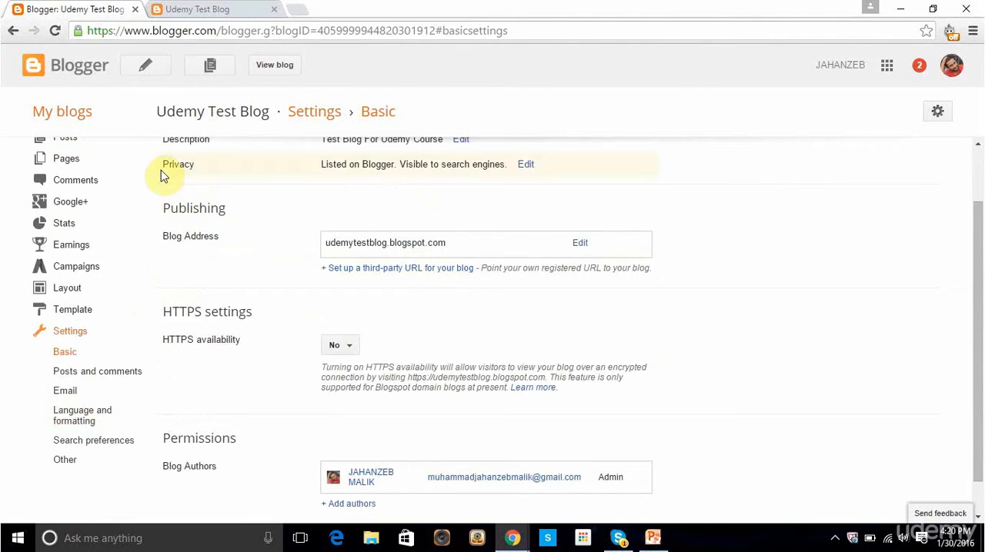
left_click(525, 167)
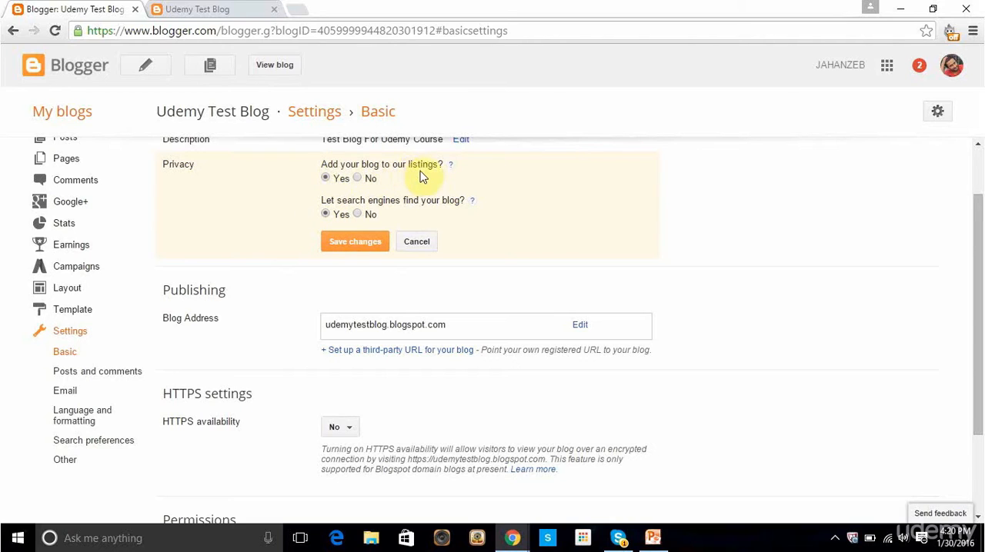
right_click(88, 65)
left_click(100, 70)
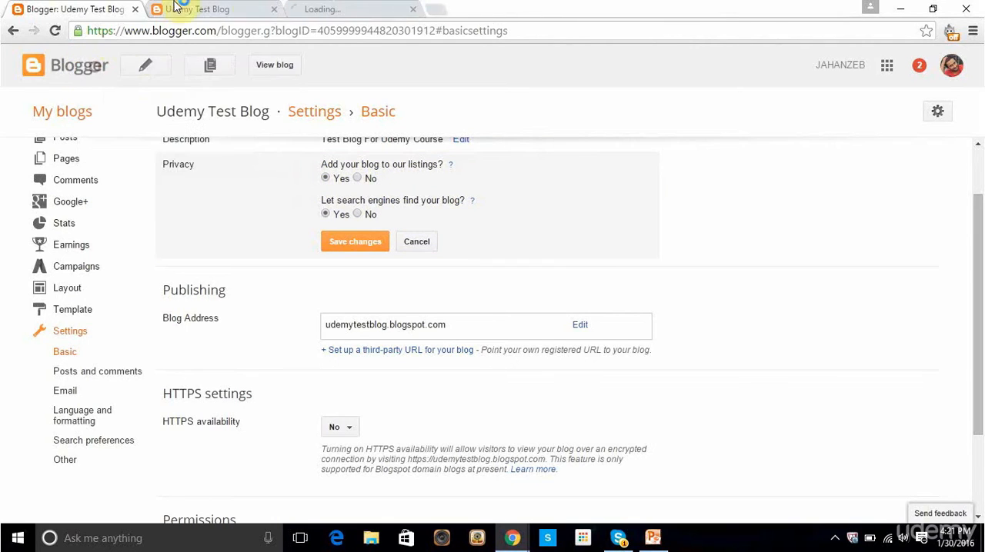
left_click(345, 7)
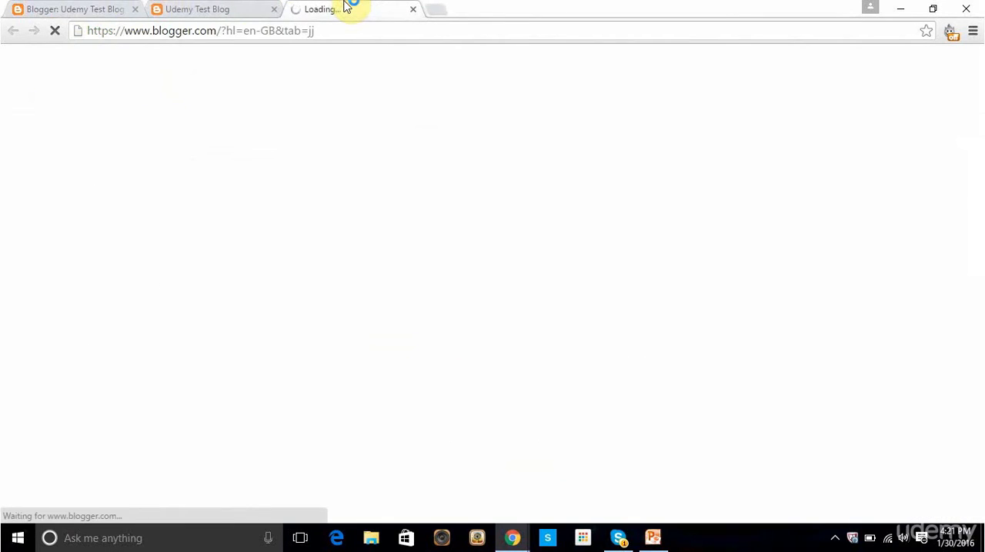
scroll(231, 161, "down", 4)
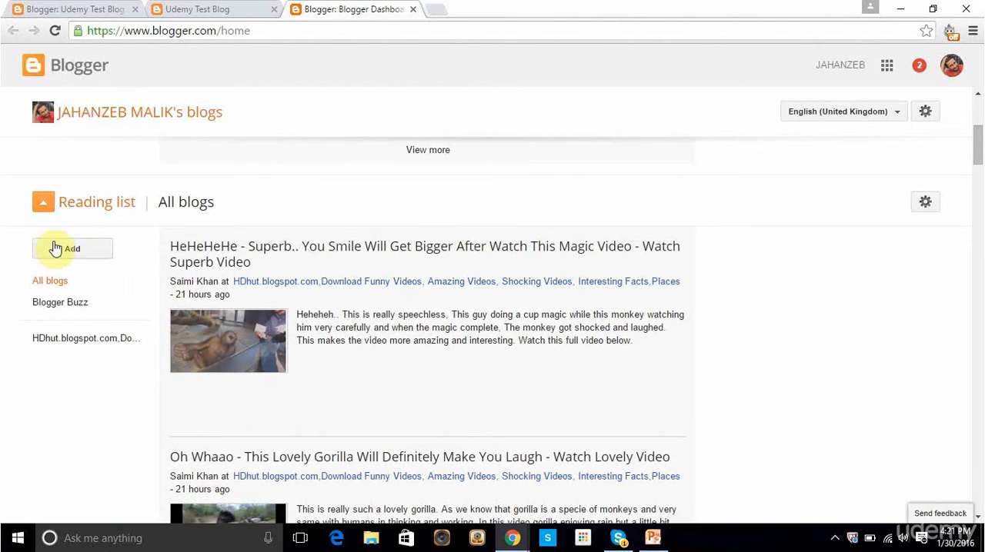
scroll(59, 247, "down", 4)
scroll(58, 246, "down", 5)
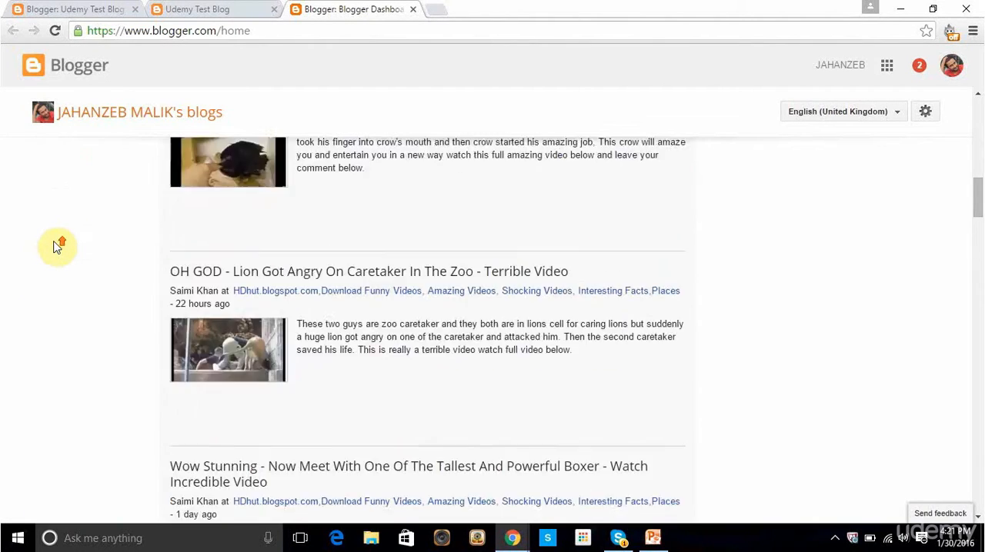
scroll(59, 246, "up", 7)
left_click(115, 7)
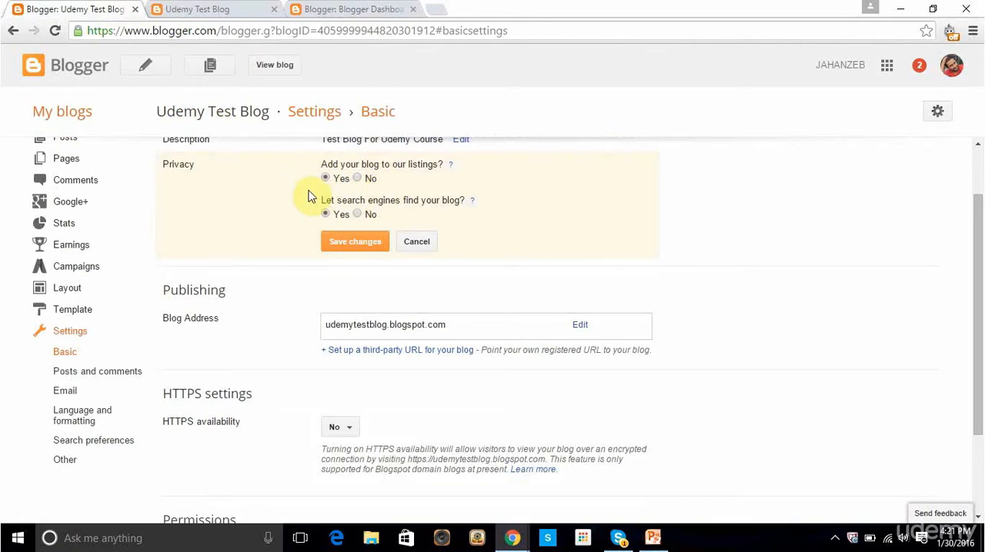
Step: Review the dashboard's blog lists again and choose No for letting search engines find the blog
left_click(365, 8)
scroll(200, 249, "up", 2)
scroll(198, 250, "up", 3)
scroll(198, 251, "down", 3)
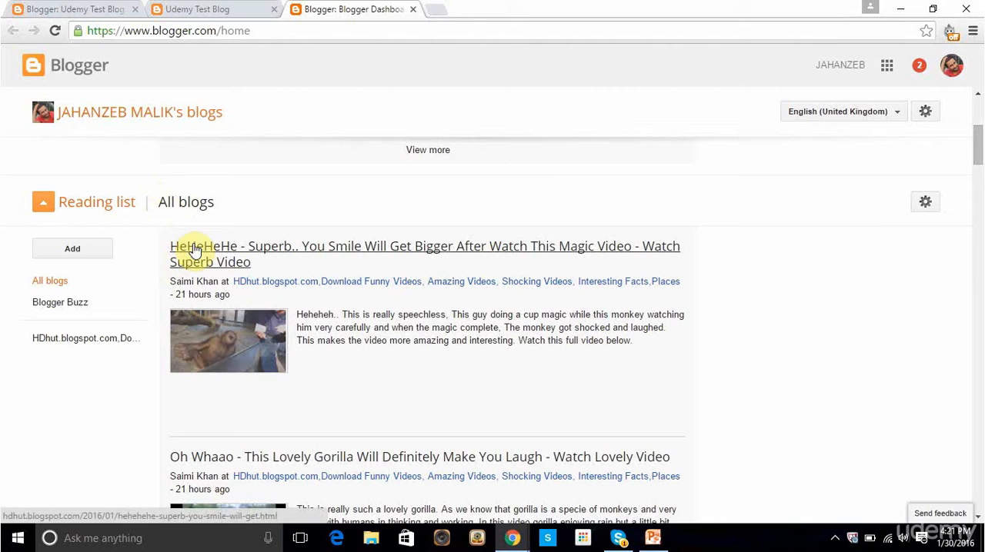
left_click(28, 6)
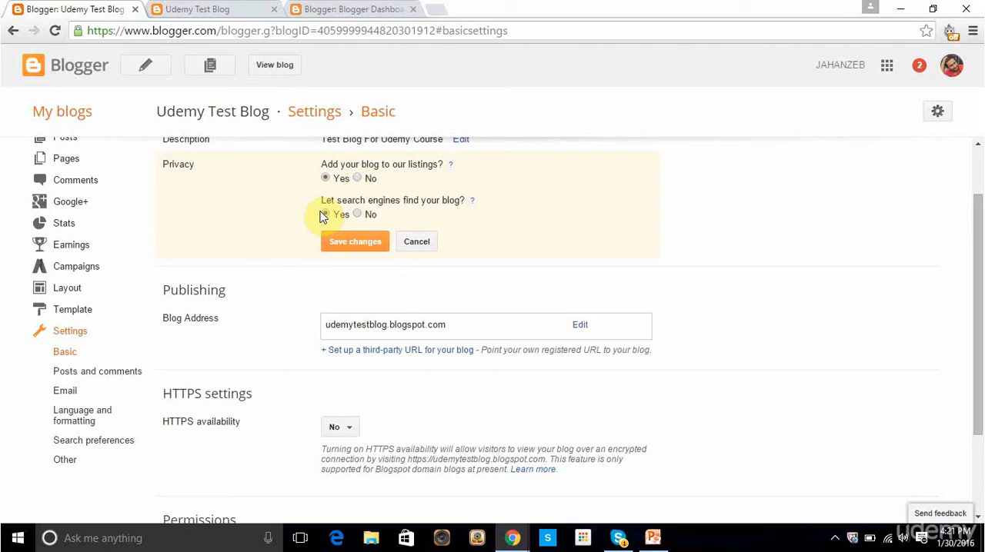
left_click(358, 215)
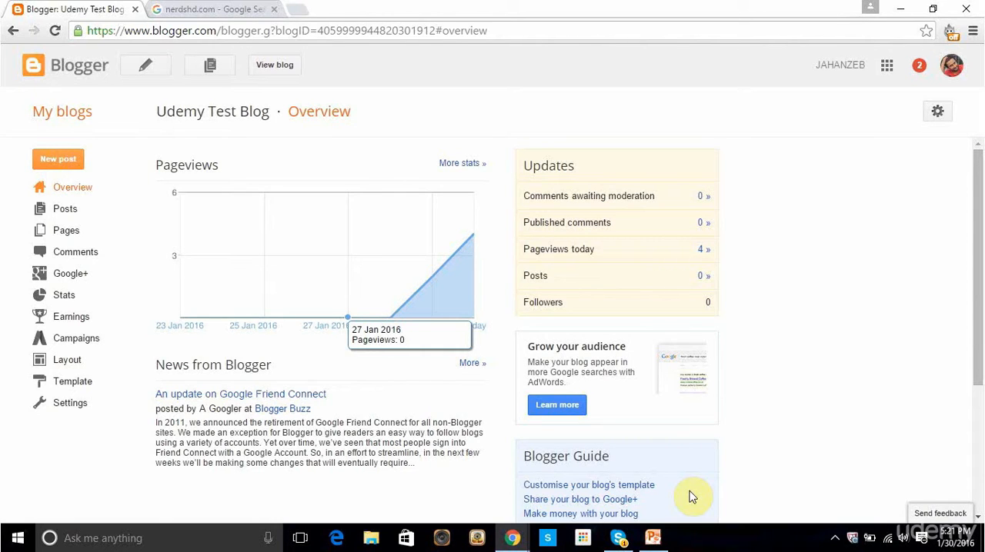
Step: Enable the meta tag search description in the blog's search preferences and start editing its text
left_click(60, 403)
scroll(61, 403, "down", 2)
left_click(59, 403)
scroll(230, 254, "up", 1)
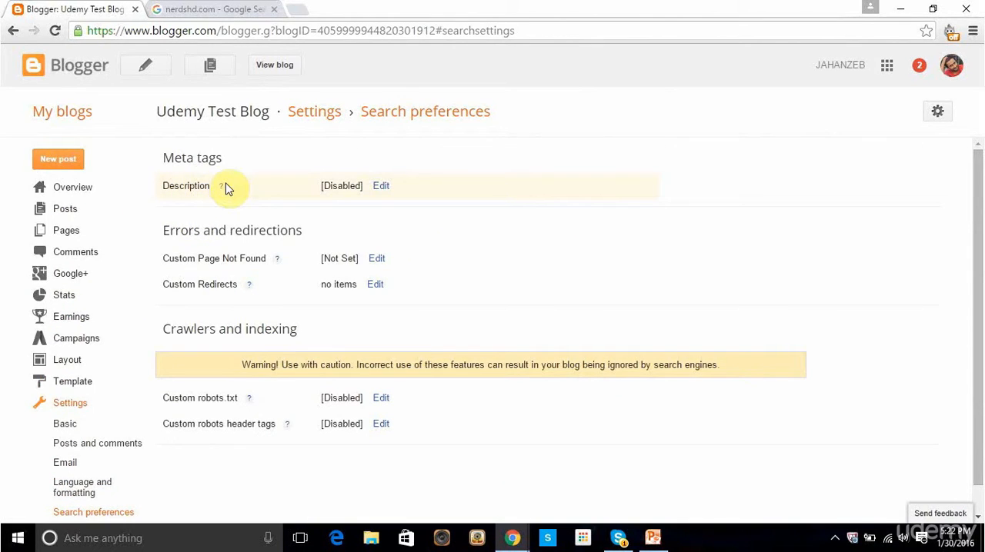
left_click(381, 189)
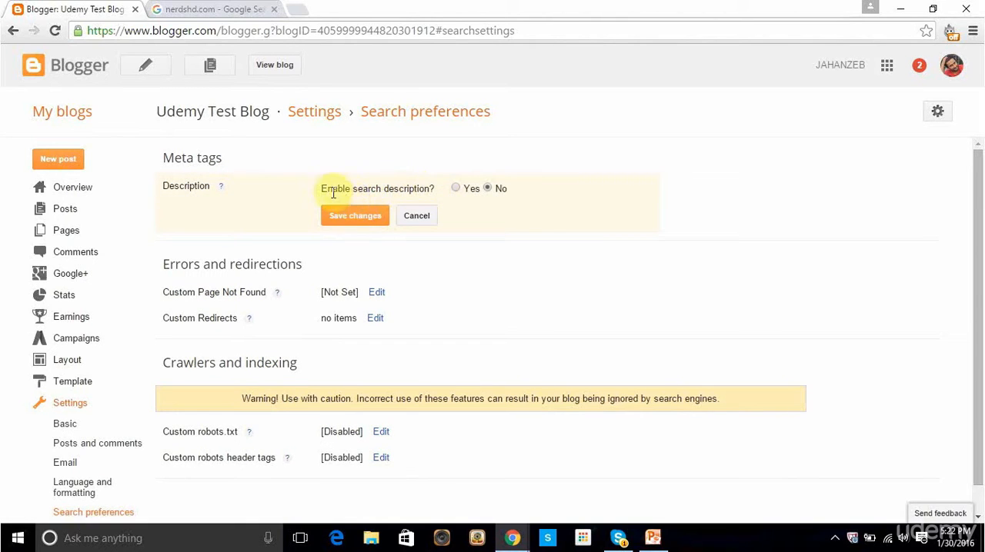
left_click(456, 189)
left_click(457, 244)
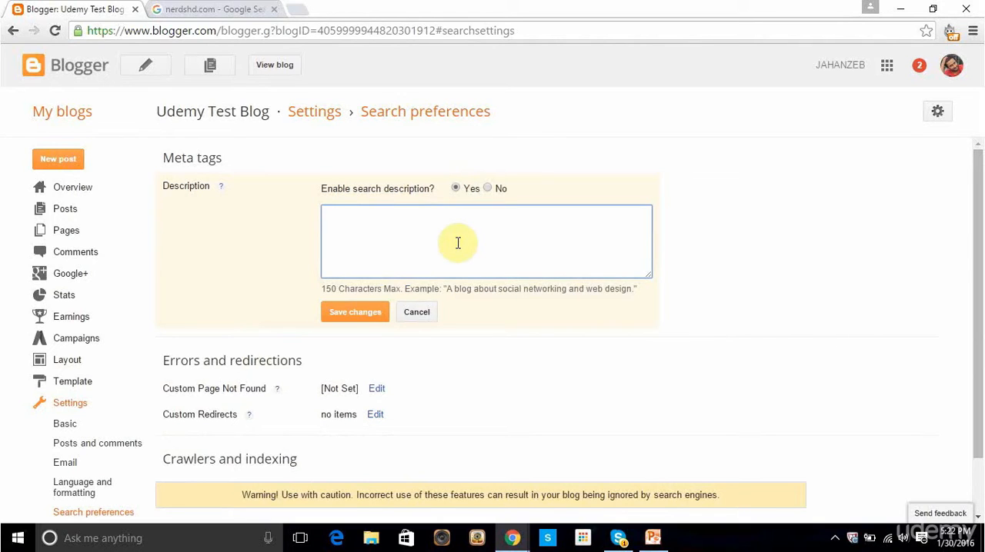
Step: Examine the description text under the NerdsHD search result on Google as an example for the blog's search description
left_click(198, 8)
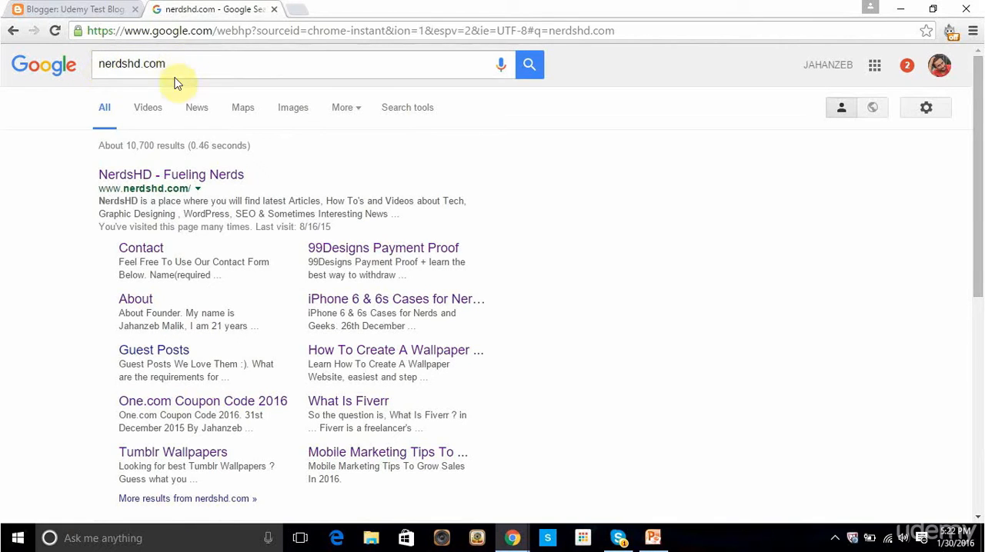
scroll(123, 130, "down", 1)
scroll(122, 137, "up", 1)
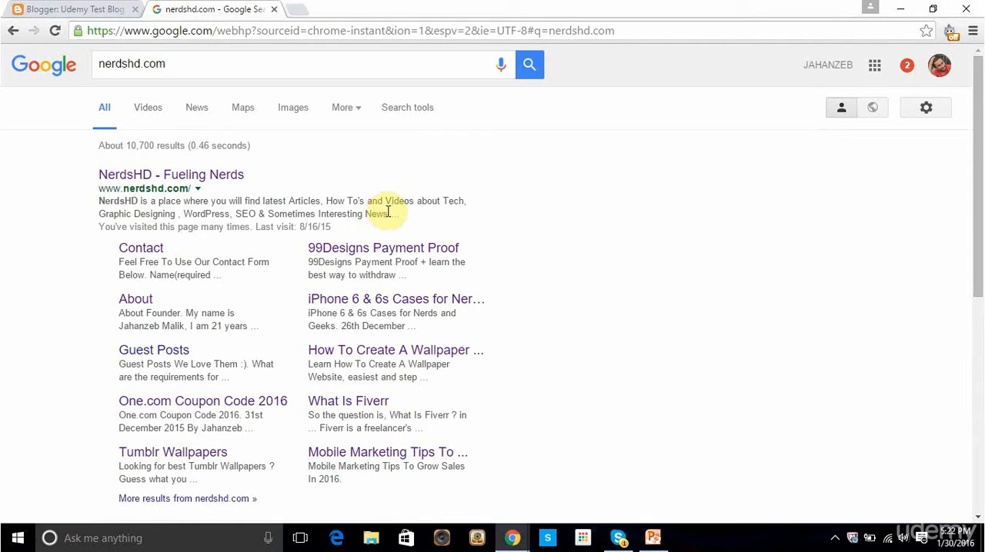
left_click_drag(389, 214, 100, 200)
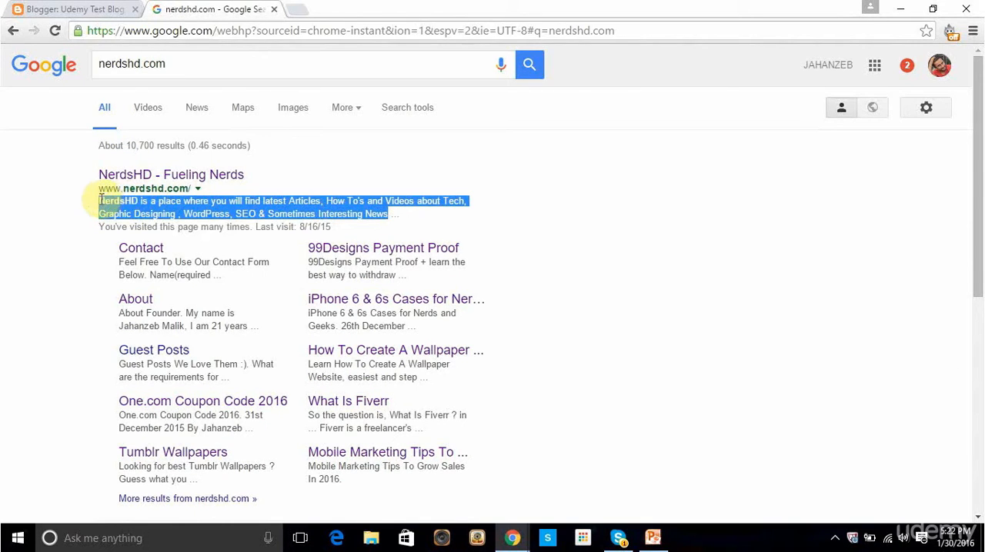
left_click(66, 8)
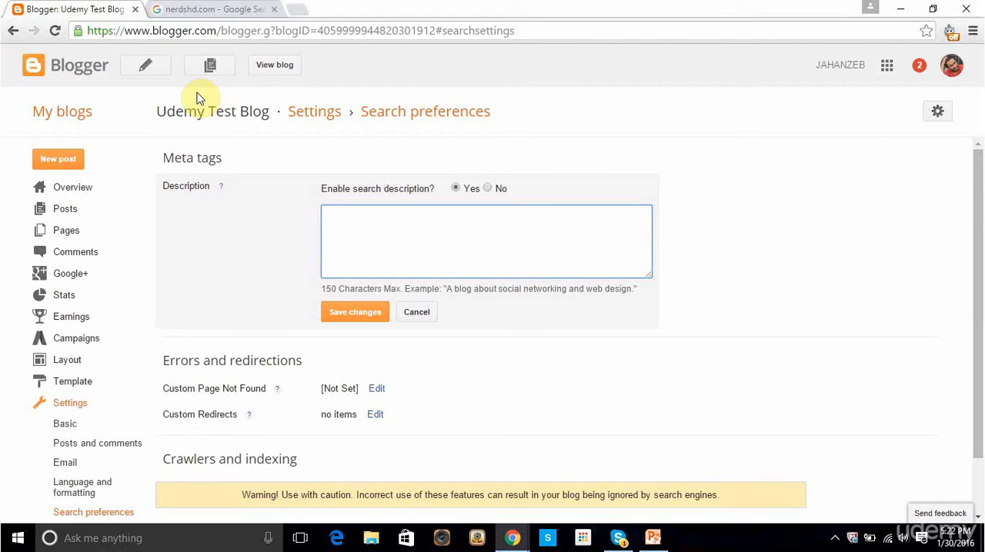
left_click(209, 7)
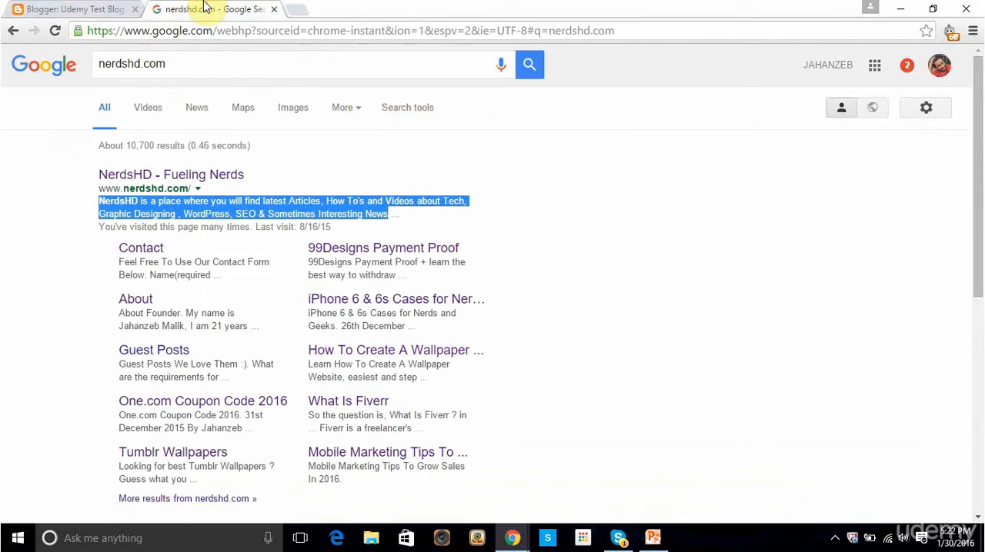
left_click(70, 7)
left_click(158, 7)
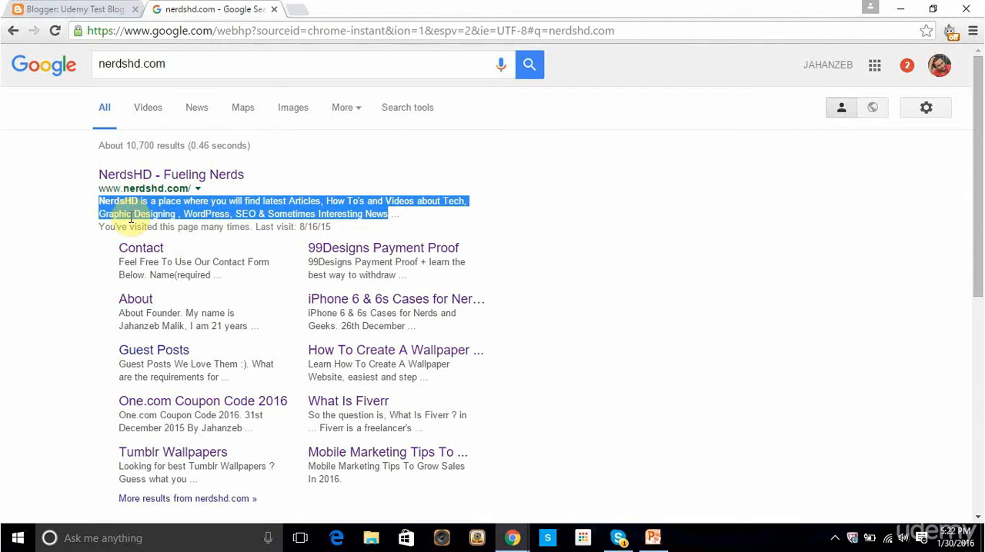
Step: Enter "Add description about your blog here, which will appear on search engine result !" as the blog's meta tag search description
left_click(409, 199)
left_click_drag(390, 214, 98, 200)
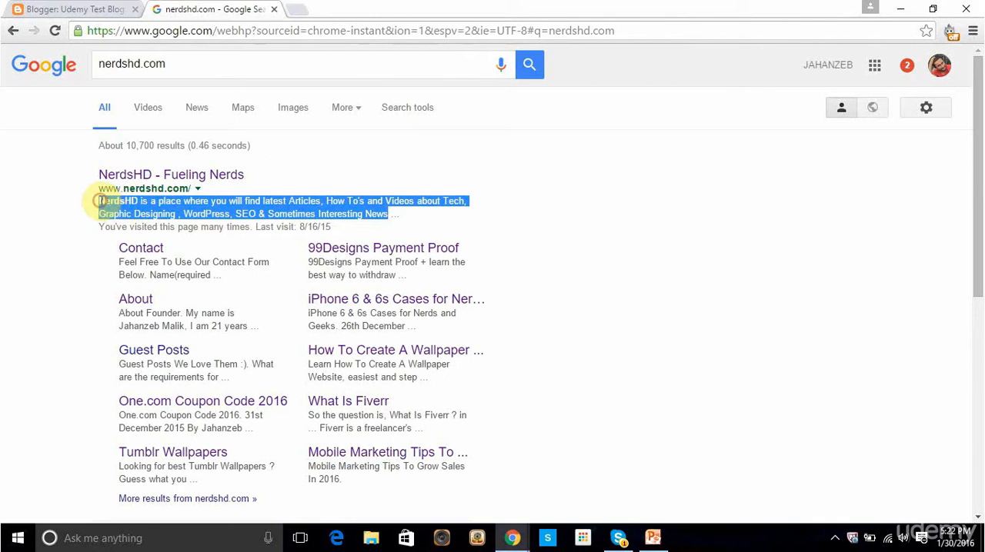
left_click(61, 8)
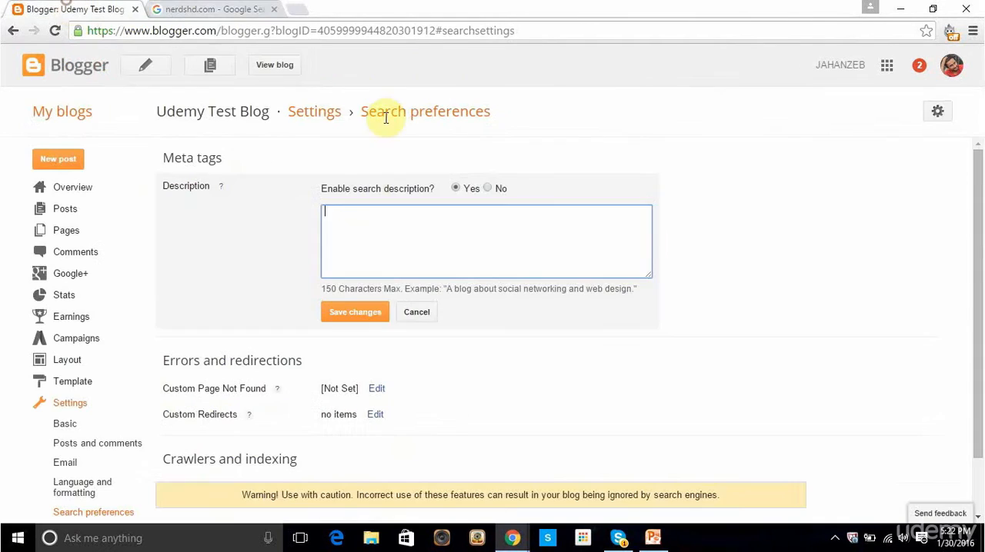
left_click(430, 220)
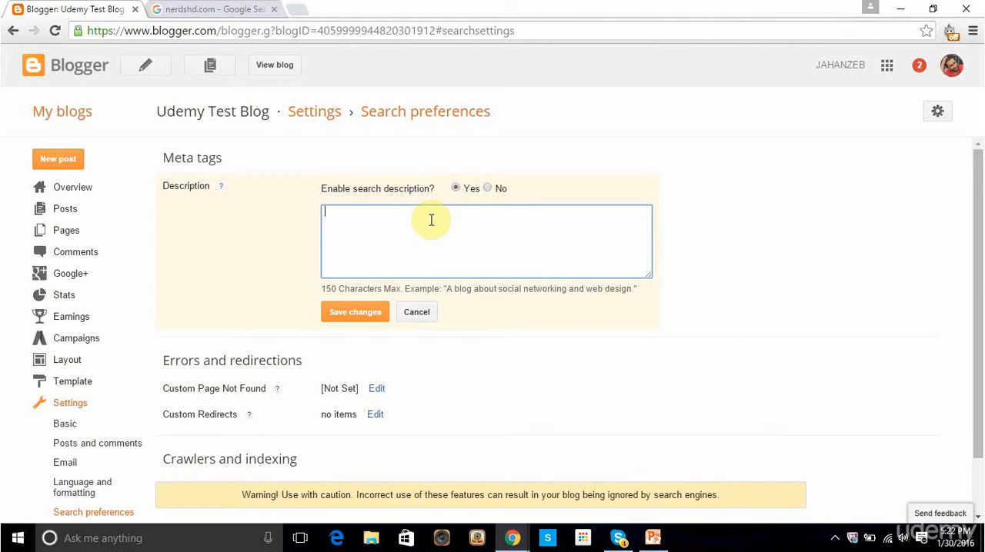
type("Add description about your blog here, which will appear on search engine result !")
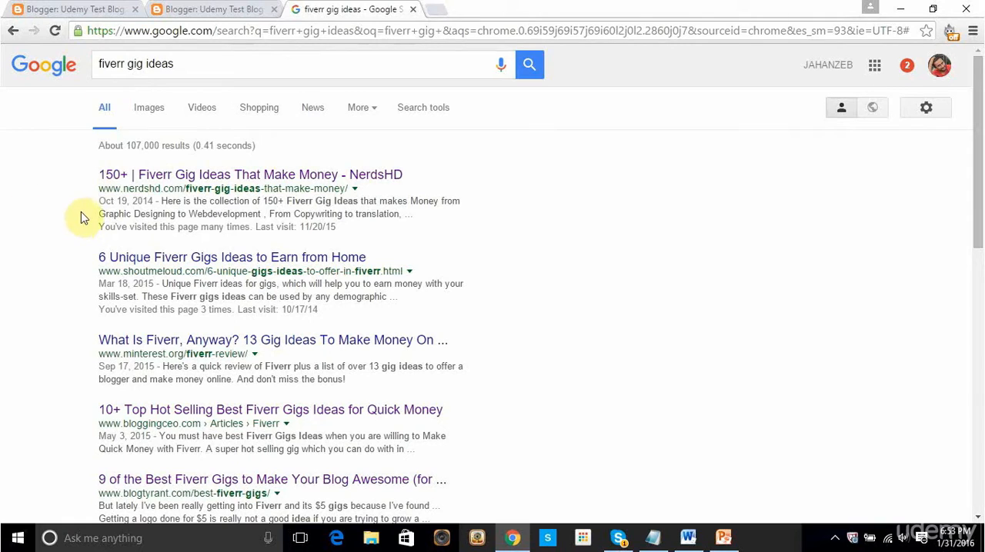
Step: Examine the description text under the NerdsHD result for the Google search "fiverr gig ideas" as an example of a post description
left_click_drag(163, 201, 408, 214)
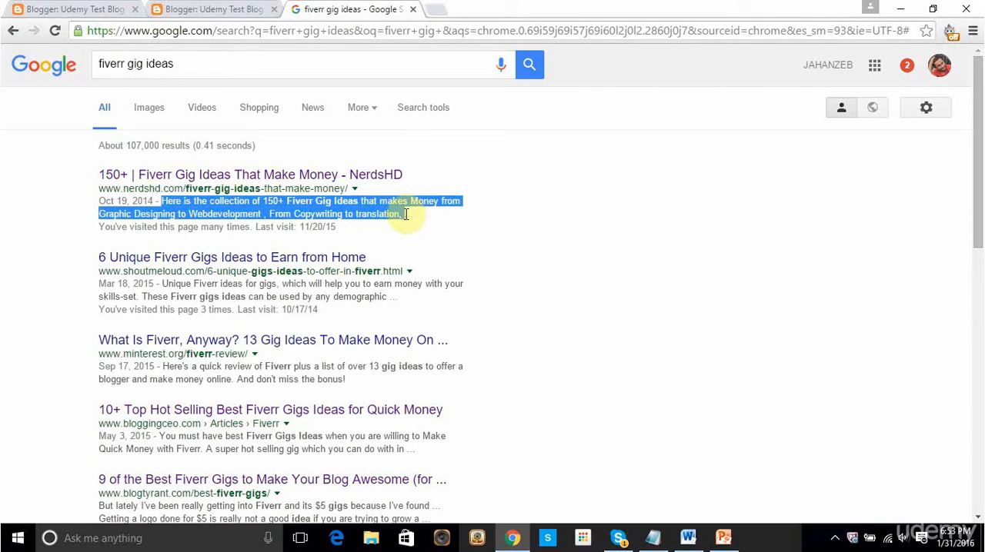
left_click(223, 208)
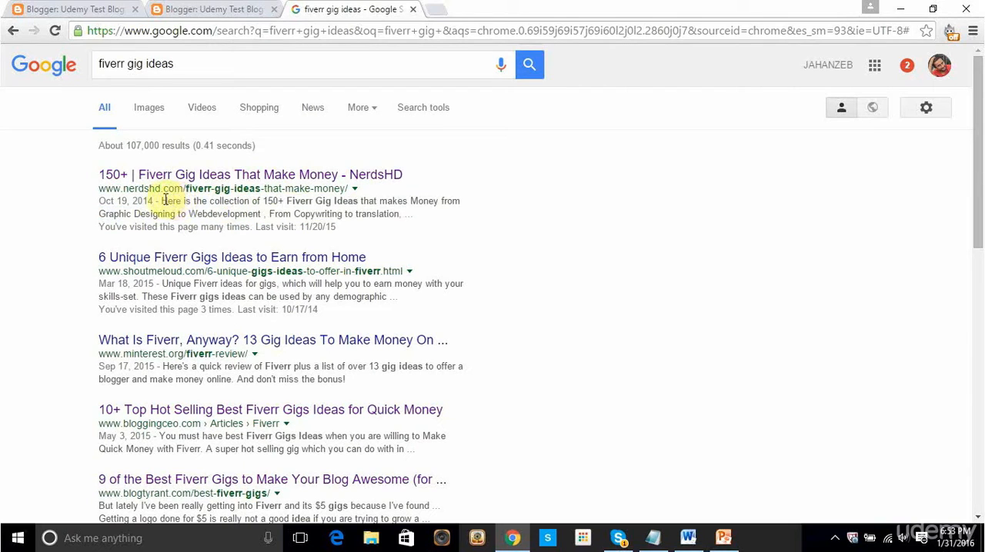
left_click_drag(161, 201, 399, 212)
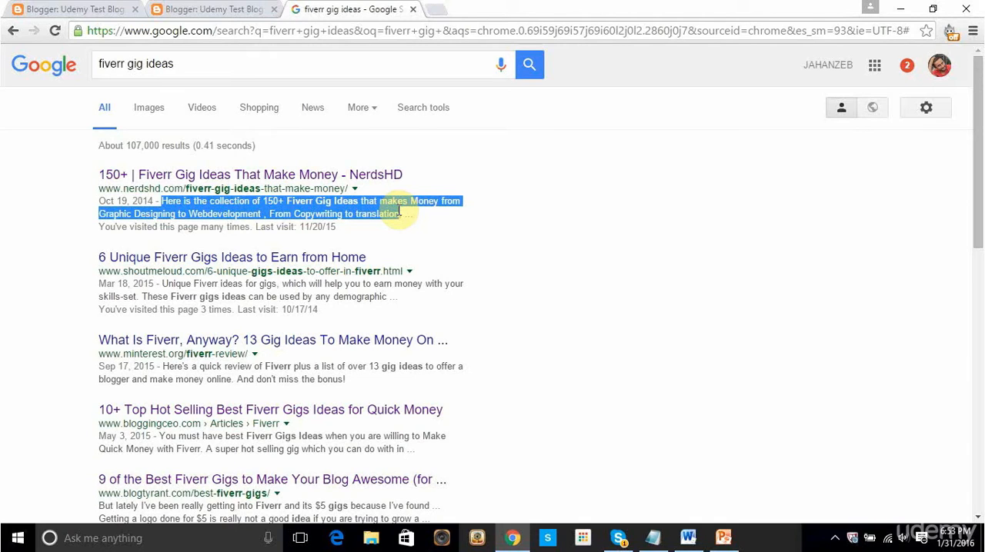
left_click(240, 216)
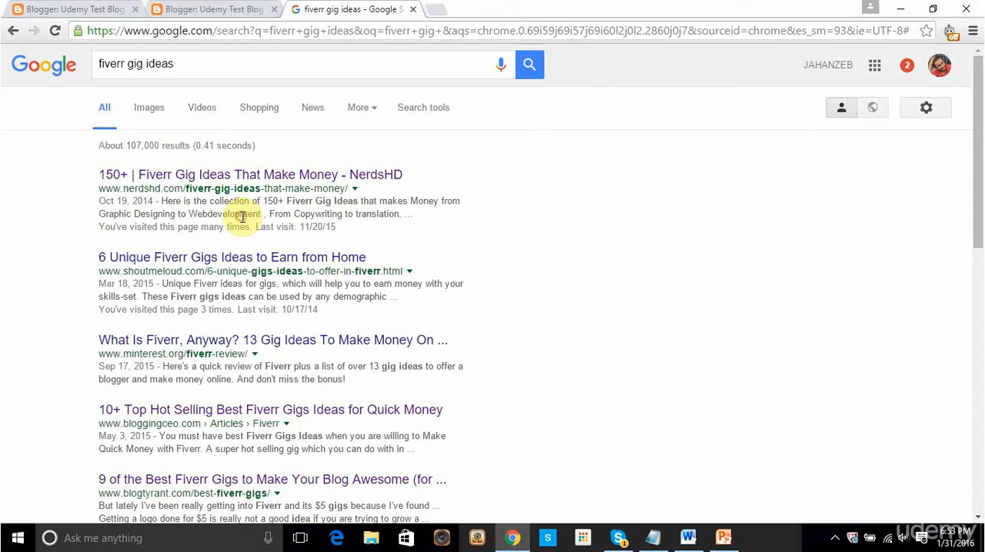
left_click(162, 196)
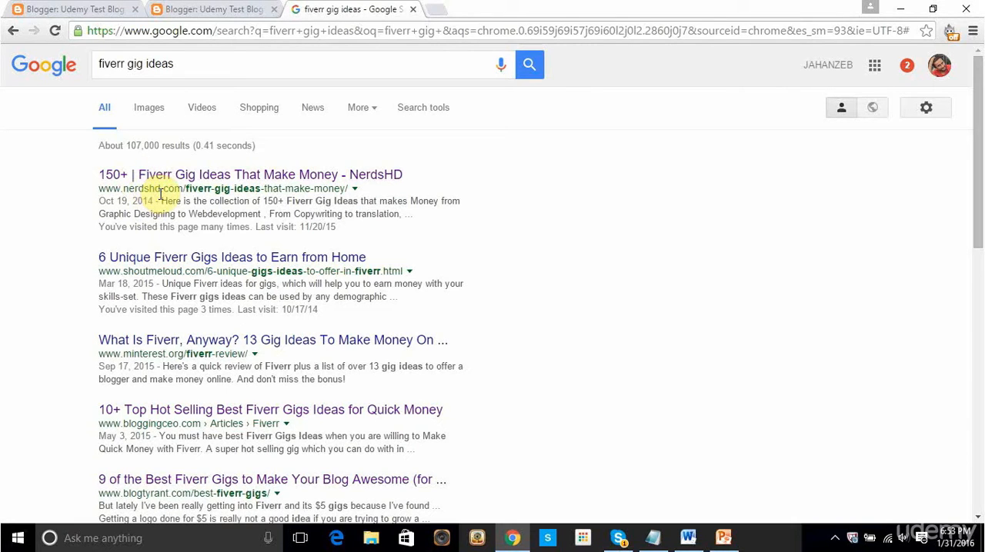
left_click_drag(161, 200, 403, 212)
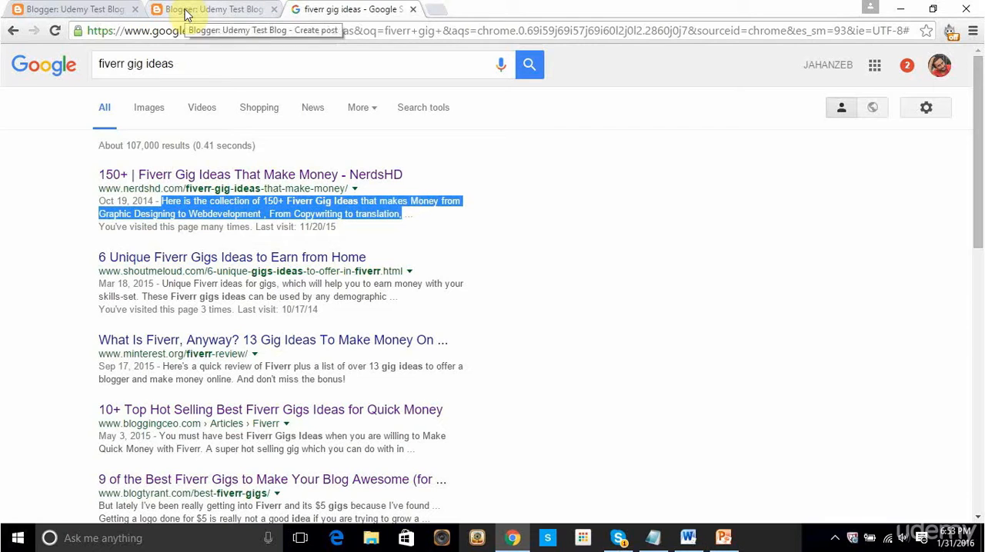
Step: Open the blog's meta tag description for editing and examine the Search Description text in the post editor's settings
left_click(100, 10)
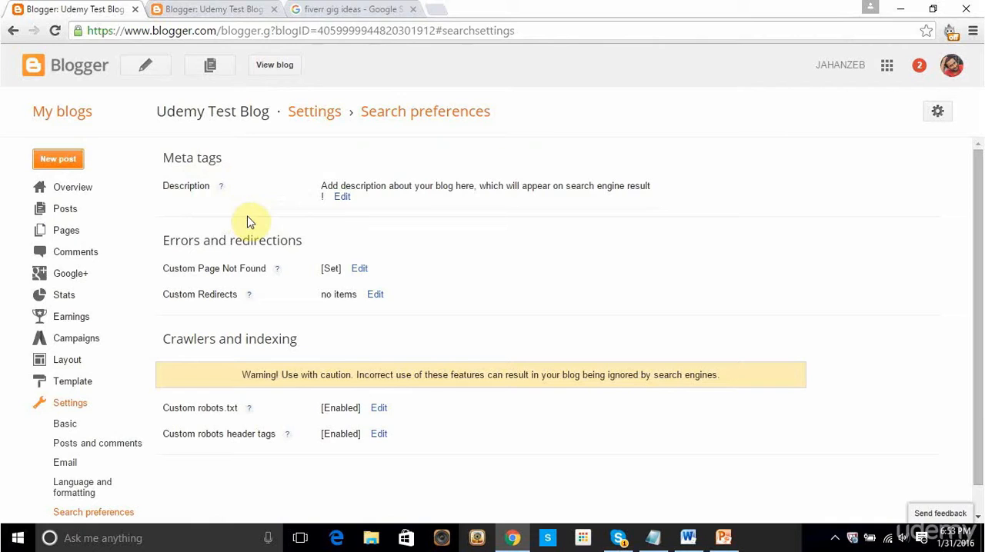
left_click(343, 197)
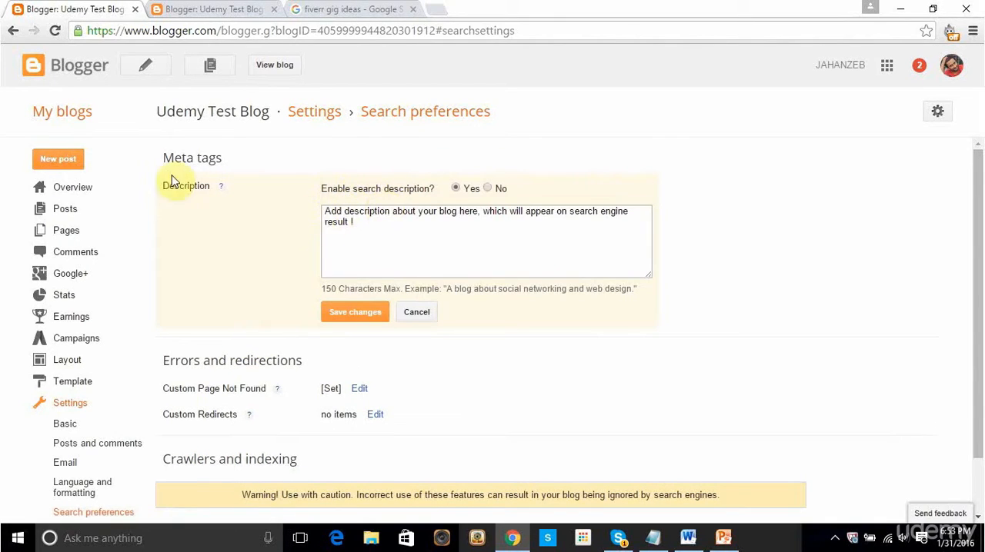
left_click(187, 8)
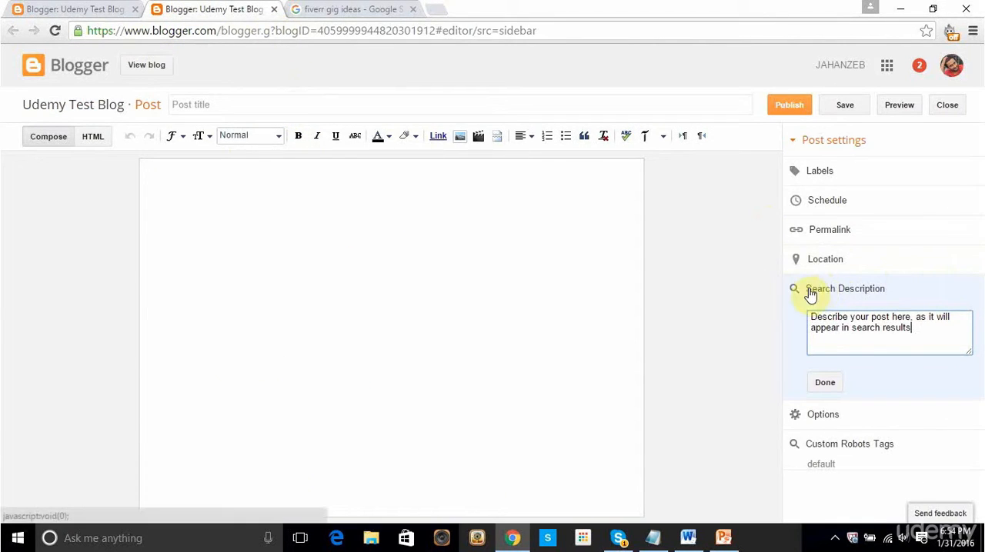
left_click_drag(909, 330, 804, 317)
left_click(882, 322)
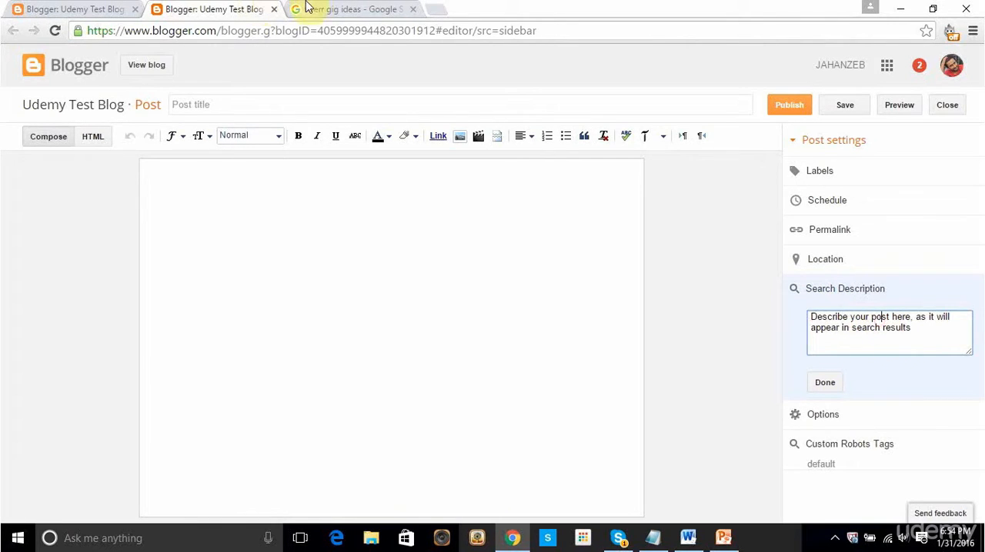
left_click_drag(922, 331, 681, 273)
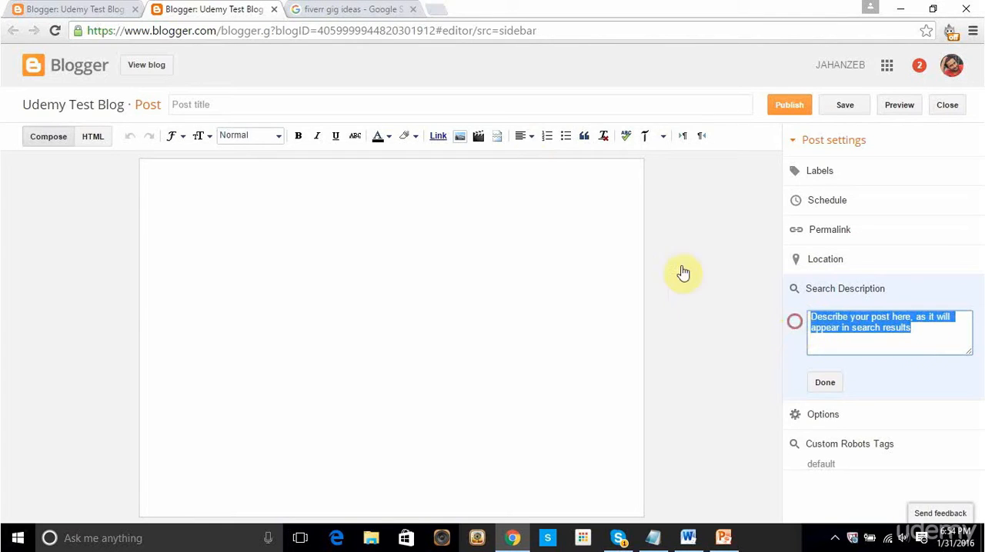
Step: Compare the description snippet of the Fiverr gig ideas result with the post's Search Description text
left_click(350, 10)
left_click_drag(408, 213, 152, 213)
left_click(189, 9)
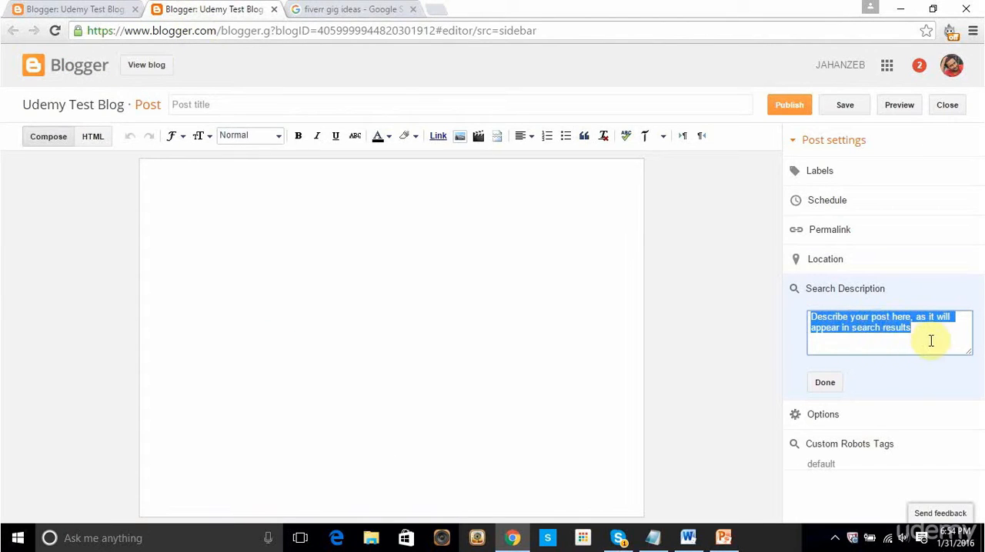
left_click(837, 328)
left_click(921, 336)
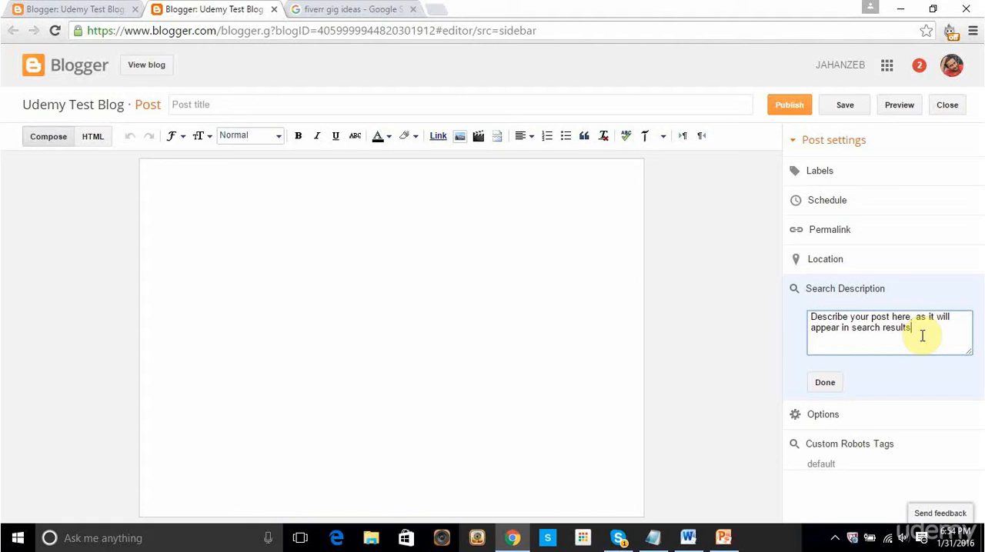
Step: Compare the phrase "Fiverr Gig Ideas" in the NerdsHD result's description with the Google query and return to the post's search description
left_click(352, 7)
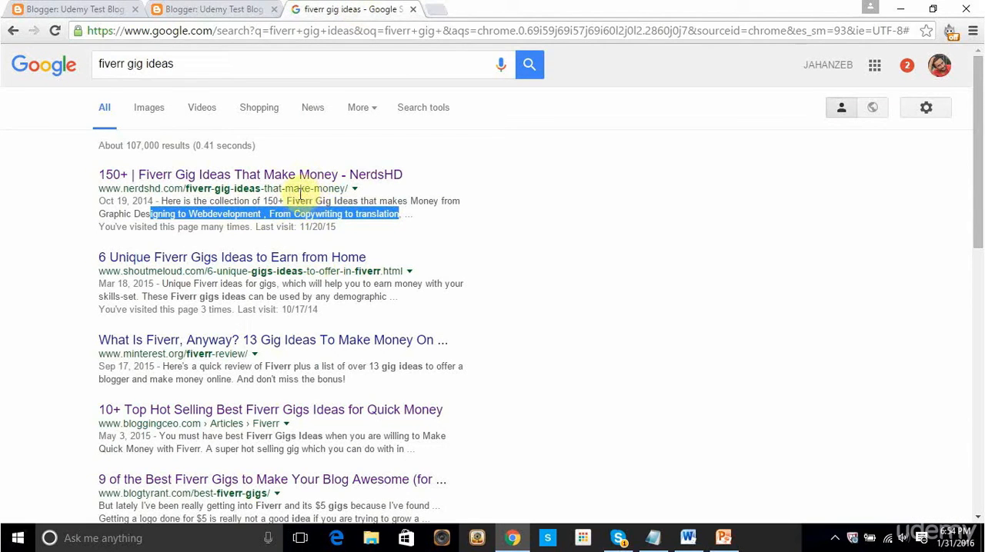
left_click(290, 200)
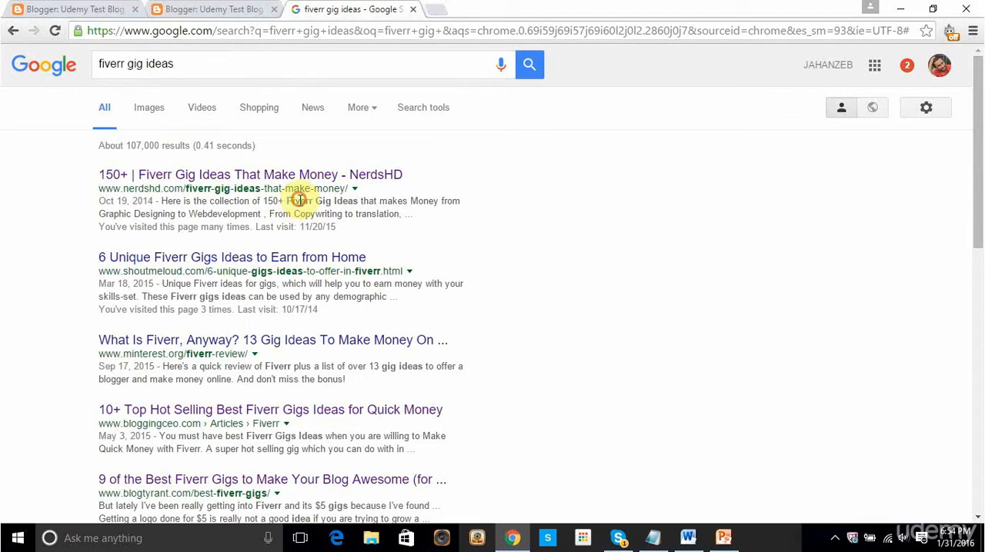
left_click_drag(287, 200, 359, 199)
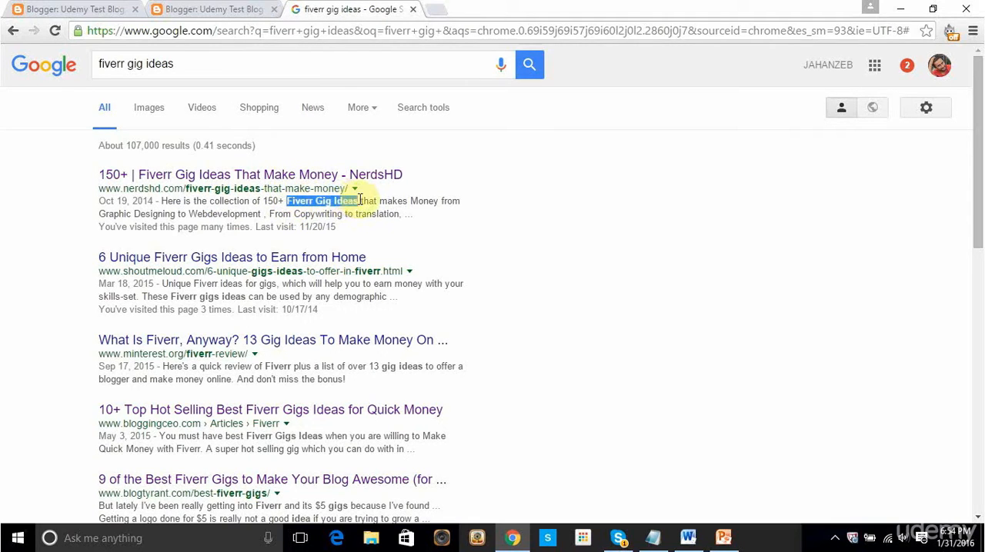
left_click(173, 64)
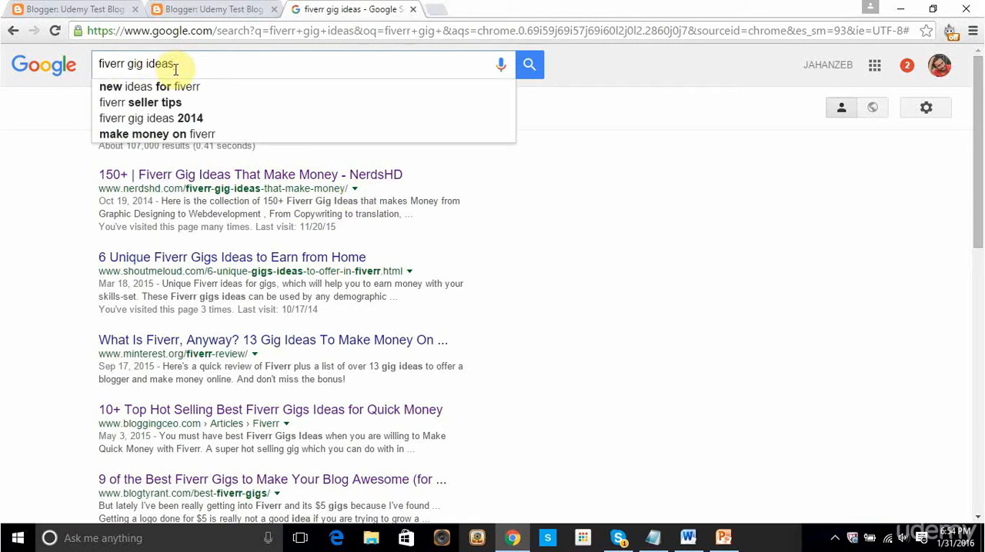
left_click_drag(173, 64, 68, 71)
left_click(64, 159)
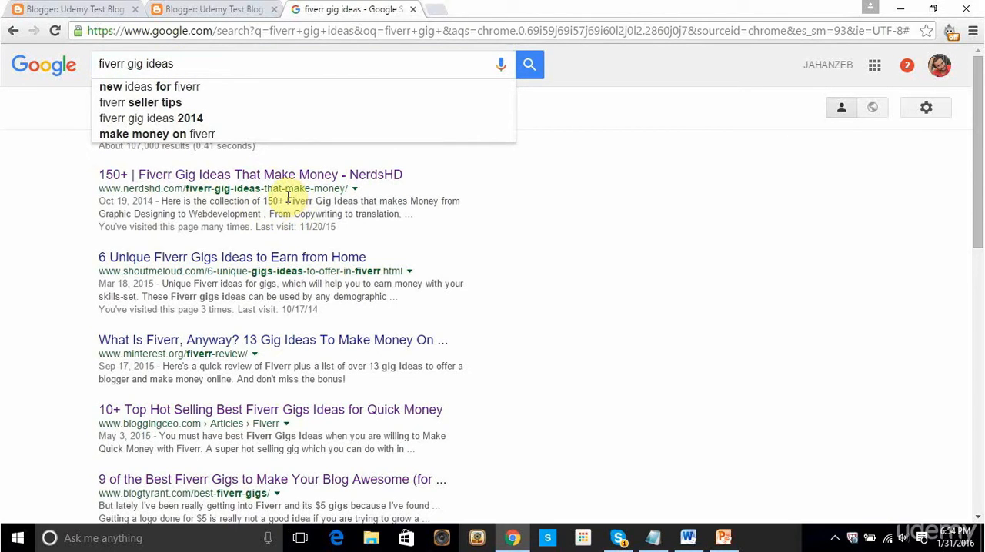
left_click(246, 7)
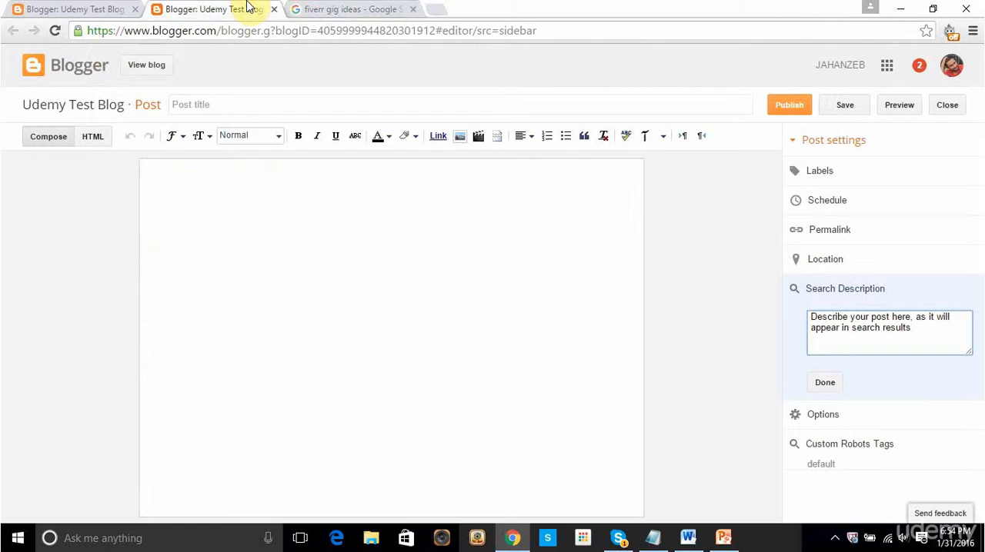
left_click(910, 323)
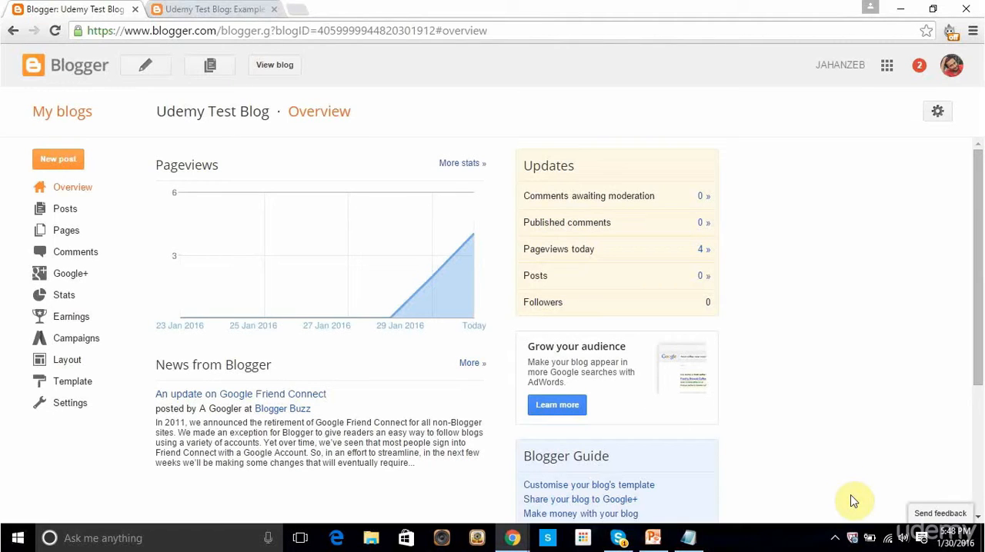
Step: Enable custom robots.txt content in the blog's search preferences and start editing its text
left_click(80, 408)
scroll(81, 413, "down", 1)
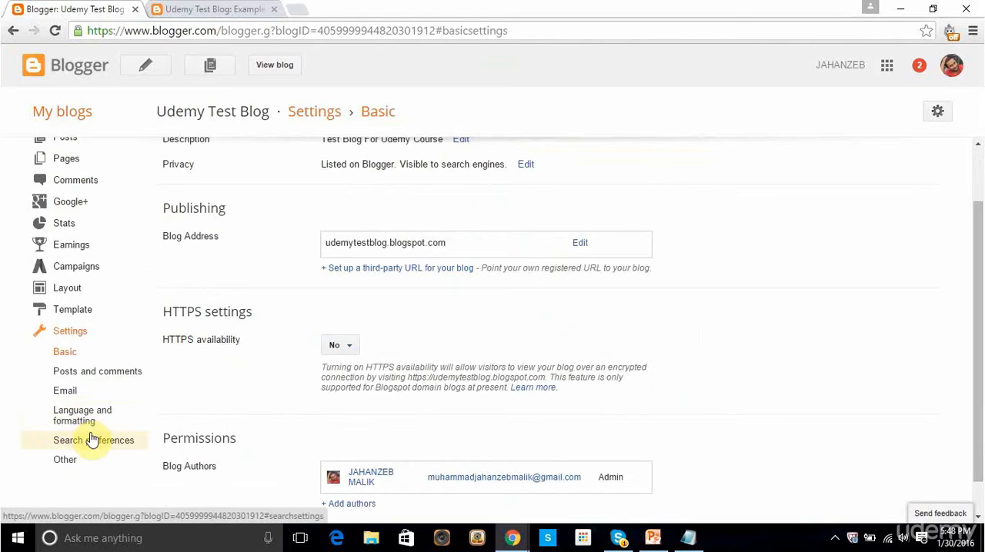
left_click(93, 441)
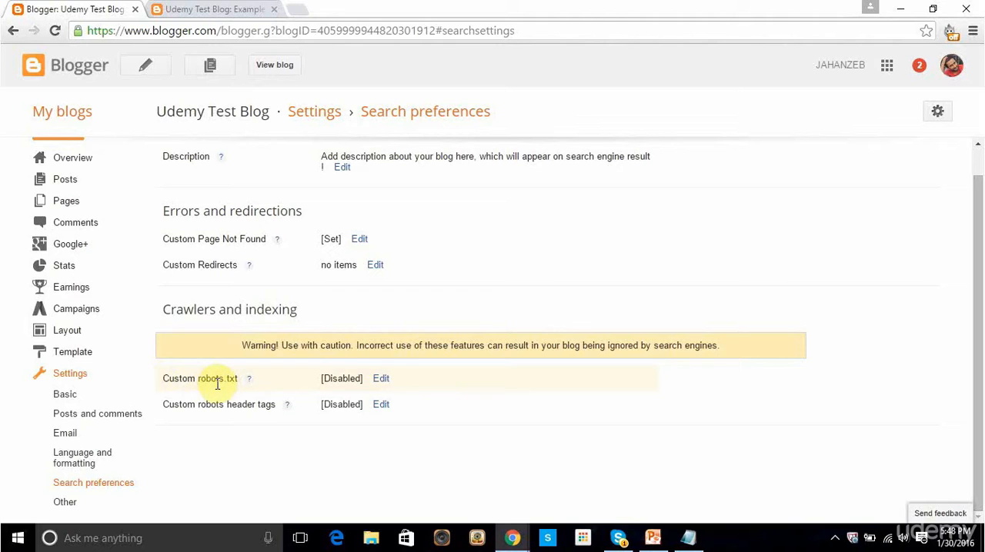
left_click(382, 378)
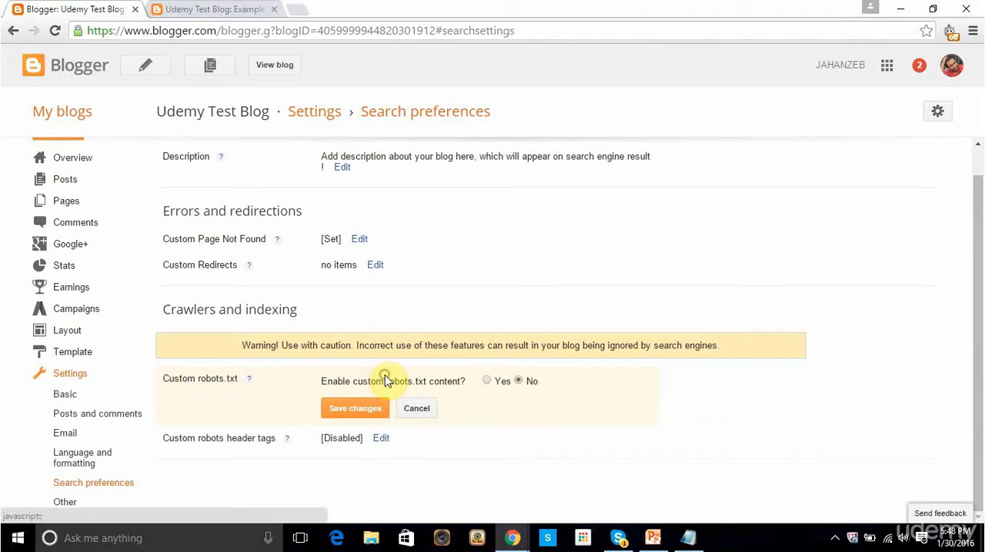
left_click(489, 381)
left_click(490, 420)
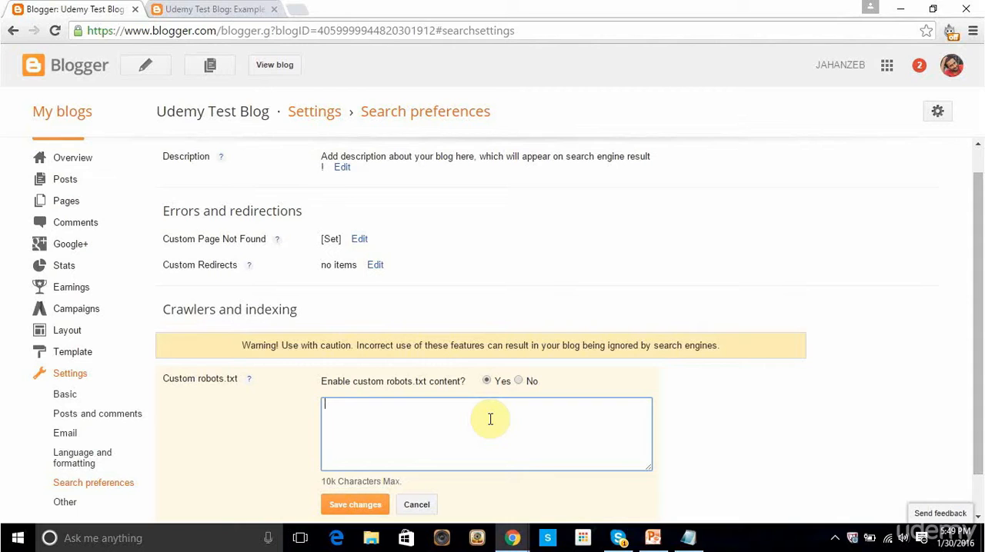
Step: Switch to Notepad, maximize it and examine the prepared robots.txt text, focusing on the "User-agent: Mediapartners-Google" line
left_click(688, 538)
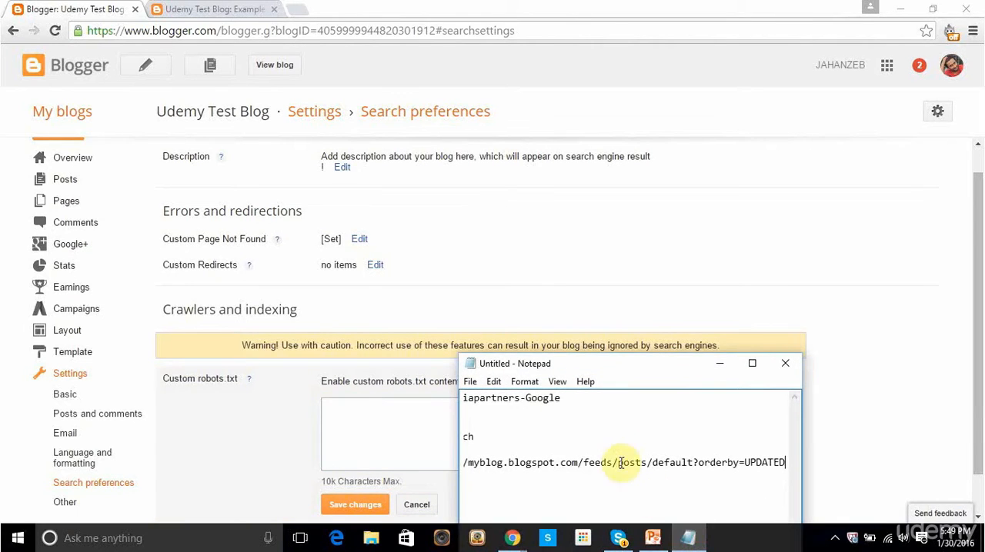
left_click(752, 364)
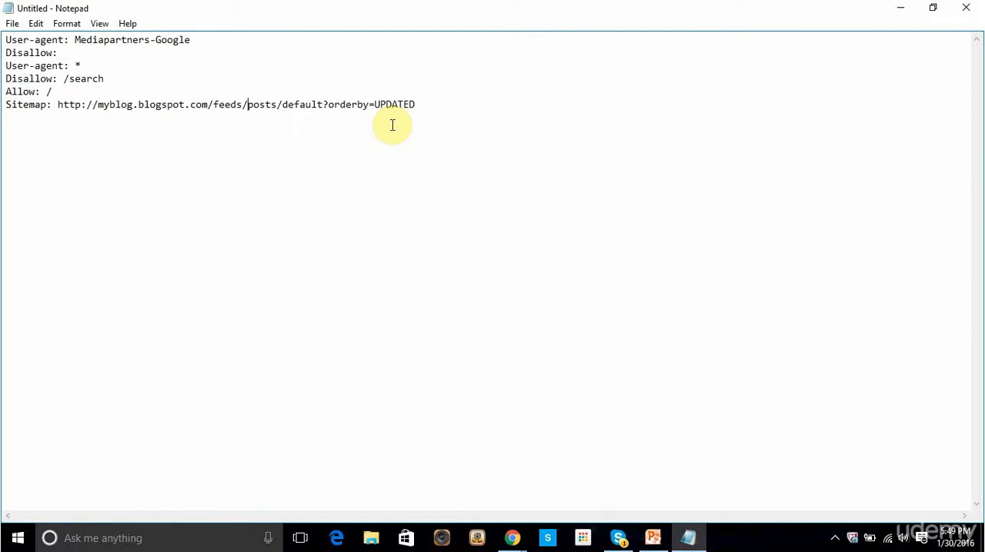
left_click(433, 103)
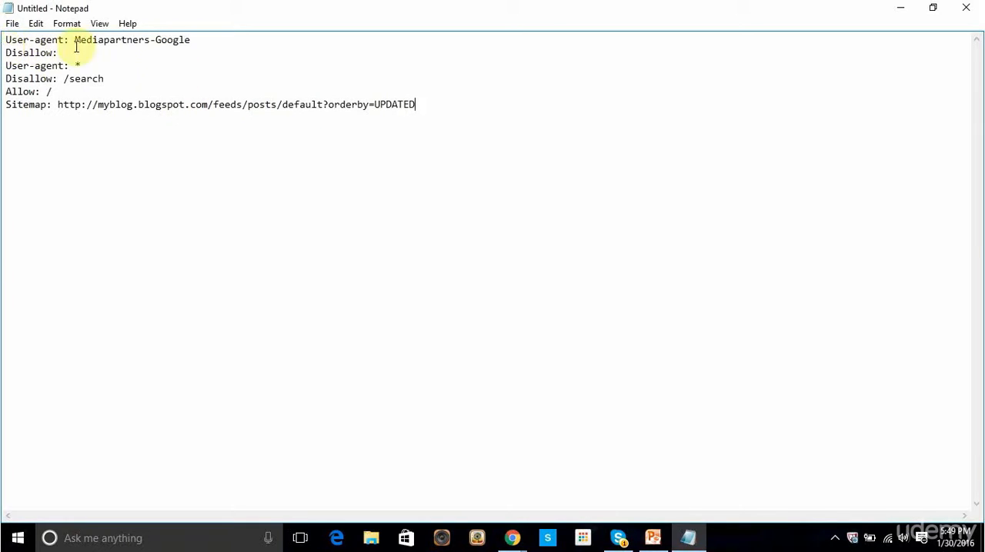
left_click_drag(4, 40, 40, 41)
left_click_drag(190, 40, 75, 40)
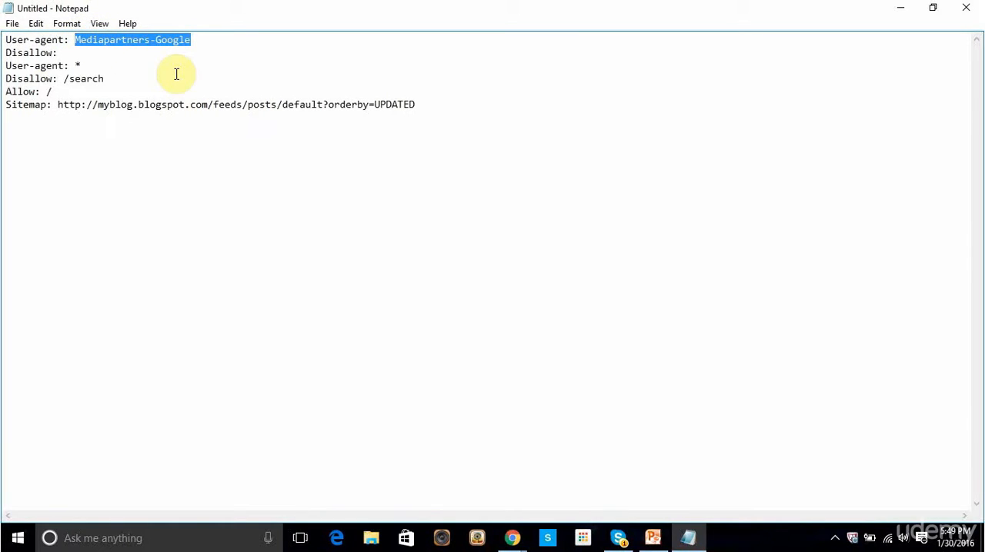
Step: Examine the "Disallow: /search" rule in the robots.txt text and view the Example Disallow Post on the blog in Chrome
left_click(33, 53)
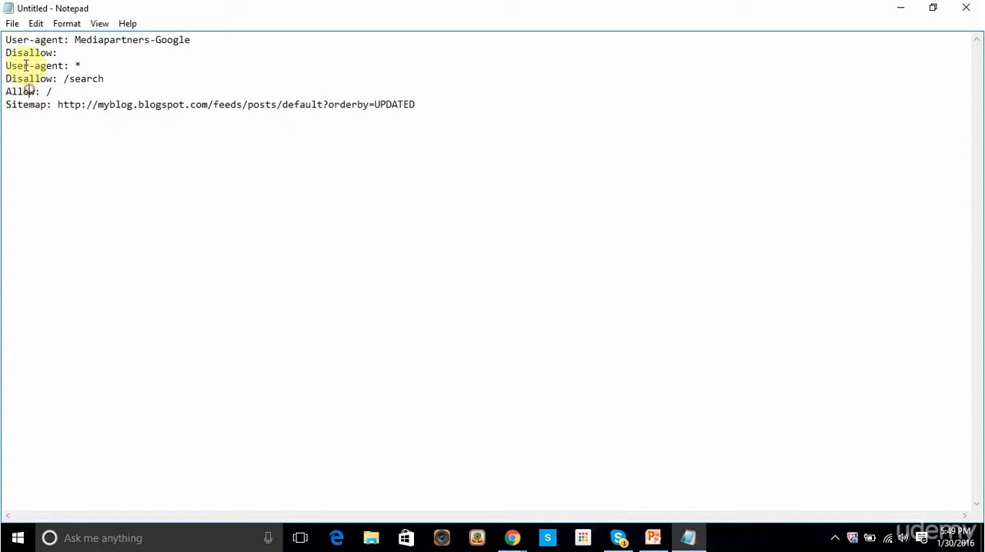
left_click_drag(64, 80, 112, 80)
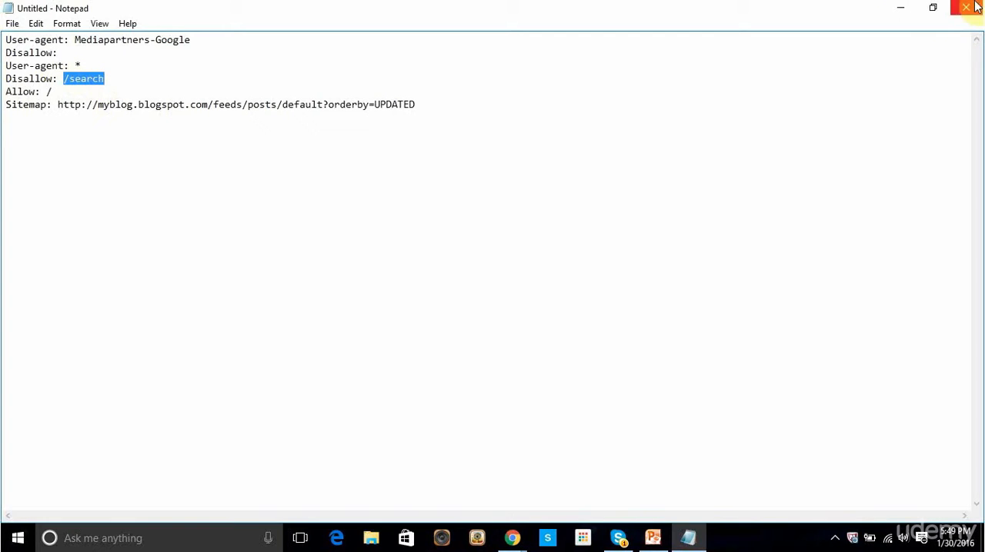
left_click(900, 8)
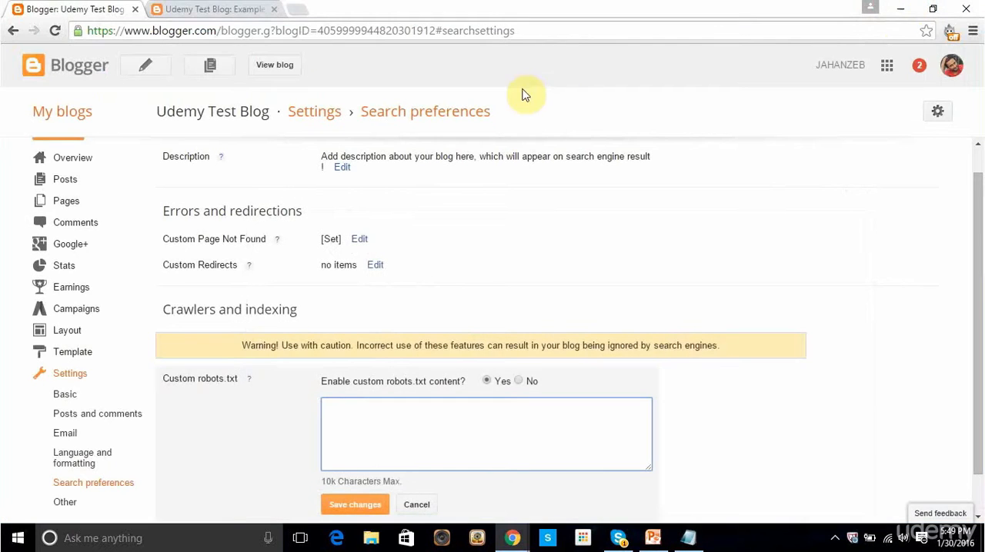
left_click(238, 8)
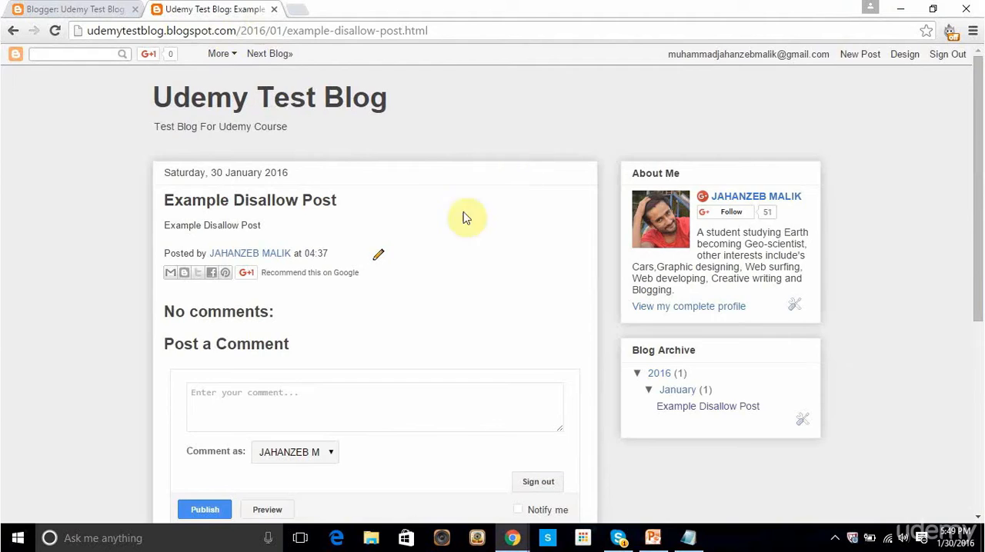
Step: Look over the Example Disallow Post page and return to the custom robots.txt setting in the blog's search preferences
scroll(587, 308, "down", 5)
scroll(587, 308, "up", 5)
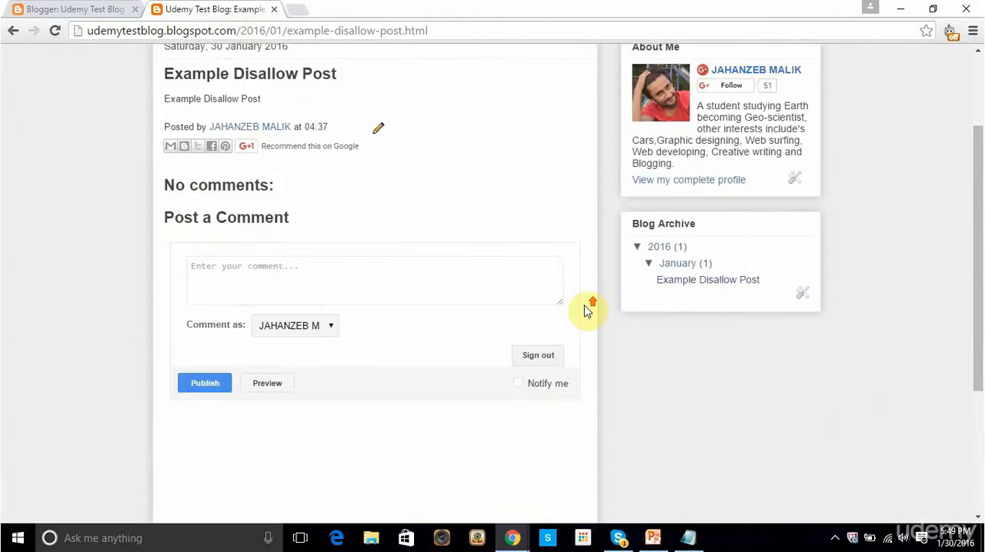
left_click(79, 53)
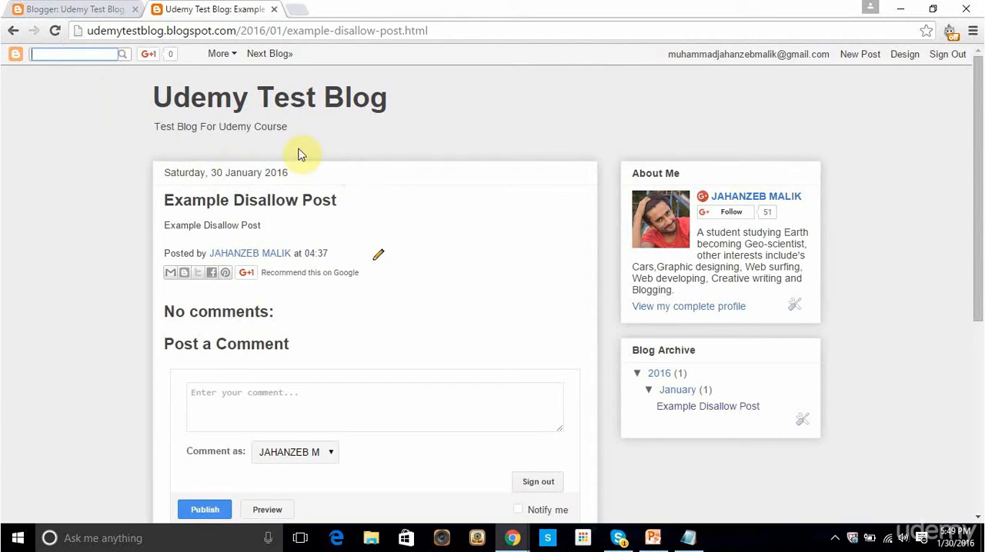
left_click(84, 9)
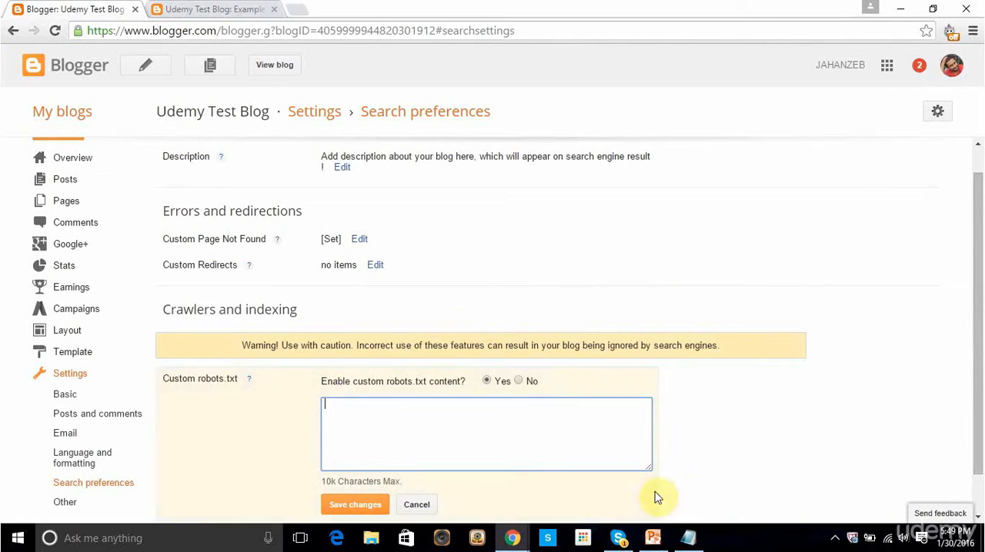
Step: Switch to Notepad and examine the "Disallow: /search" and "Allow: /" rules in the robots.txt text
left_click(688, 538)
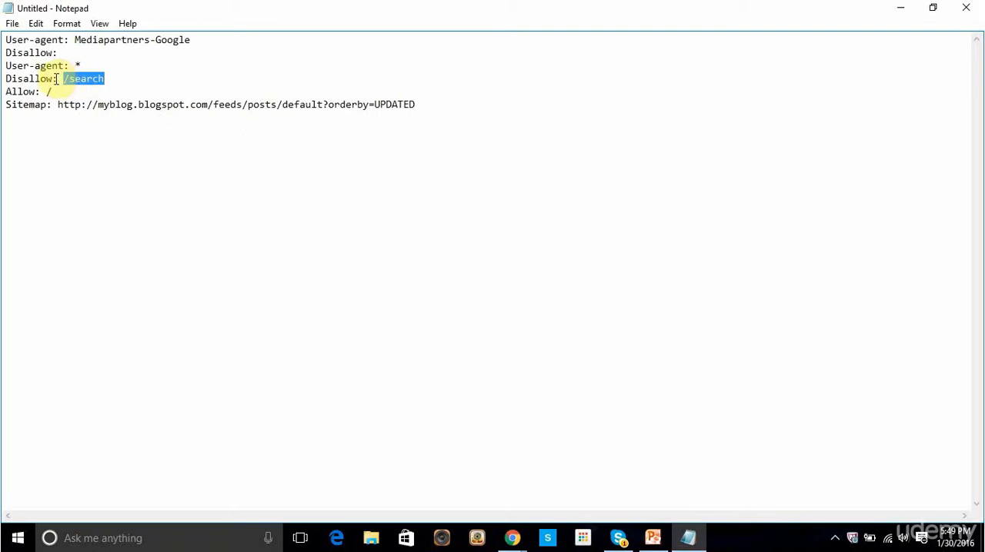
left_click_drag(68, 79, 120, 80)
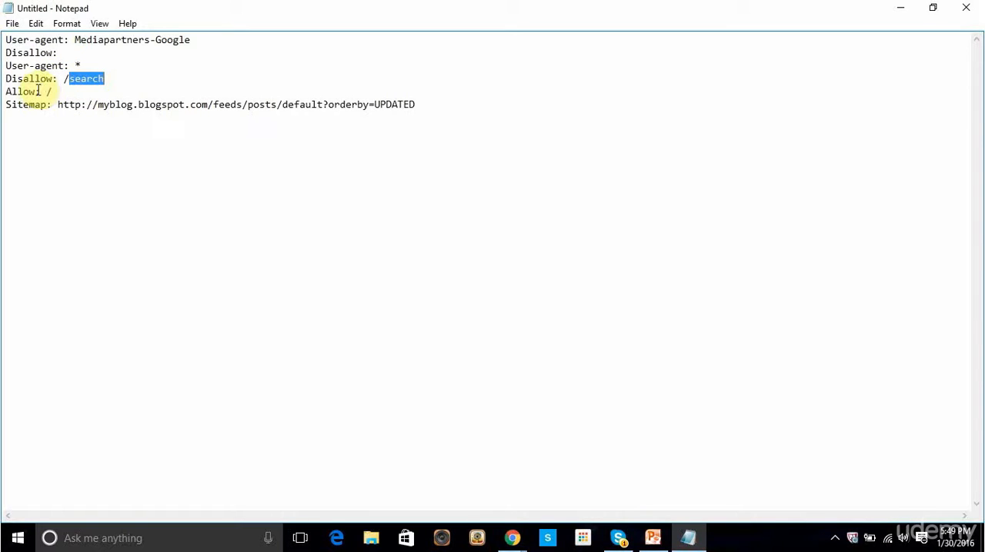
double_click(10, 92)
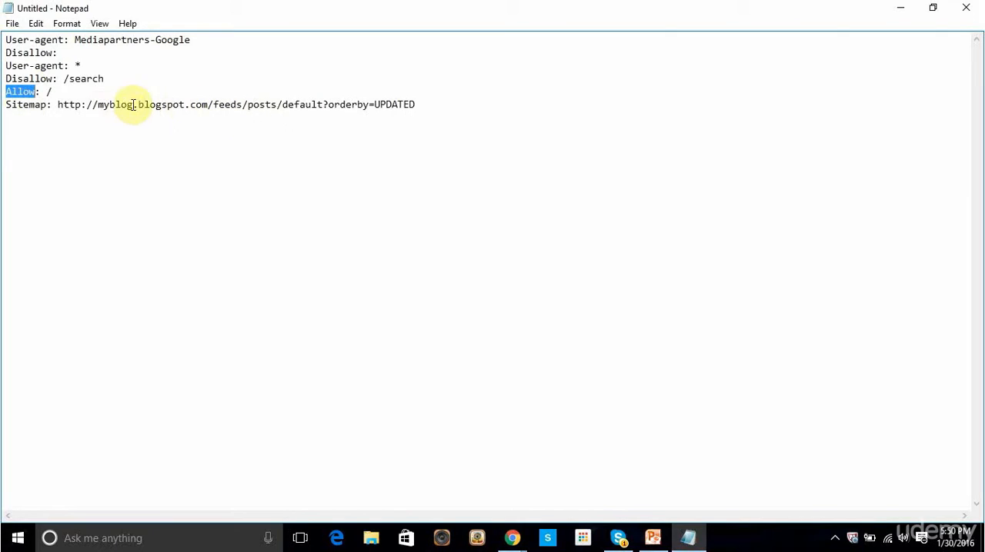
left_click(572, 93)
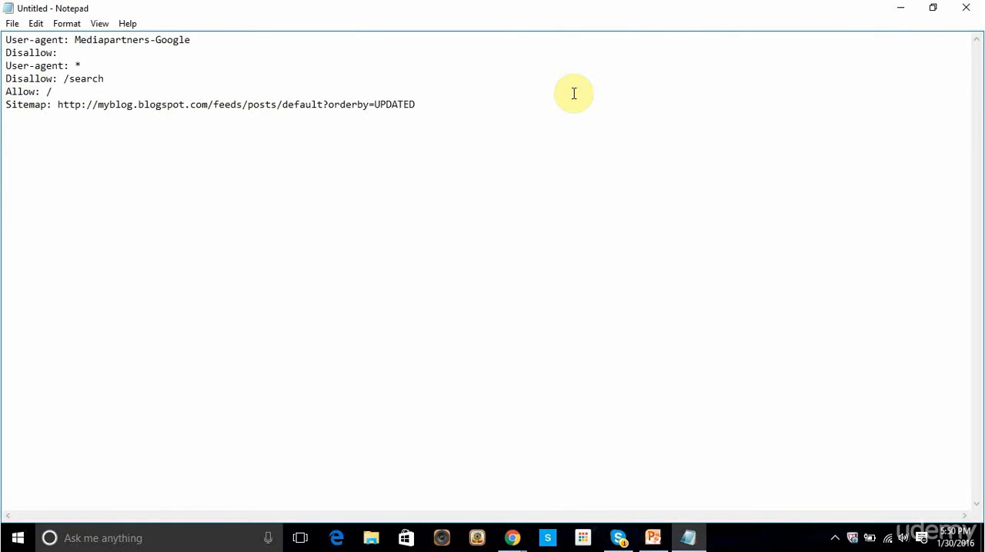
Step: Copy the whole robots.txt text from Notepad and paste it into the blog's custom robots.txt content in Chrome
key("ctrl+a")
key("ctrl+c")
left_click(656, 536)
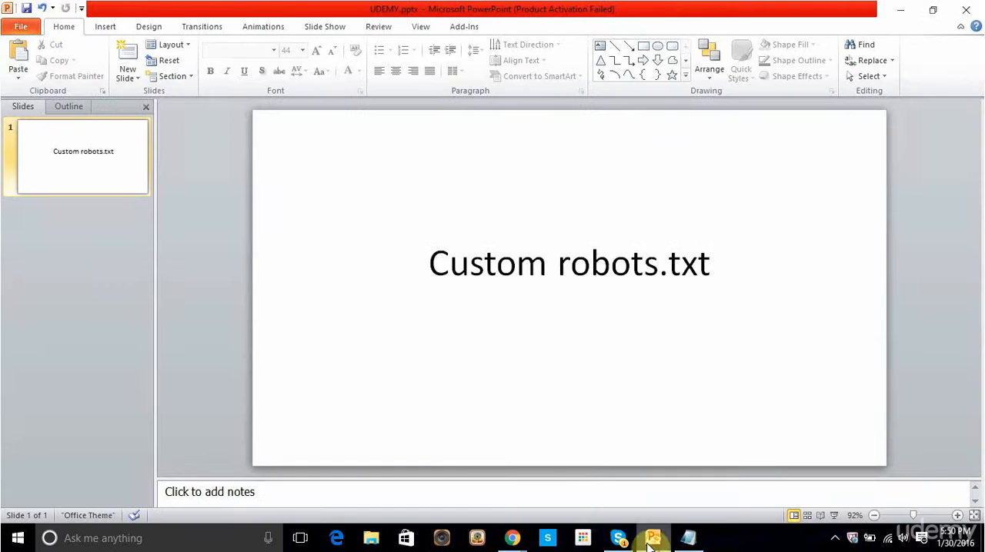
mouse_move(512, 539)
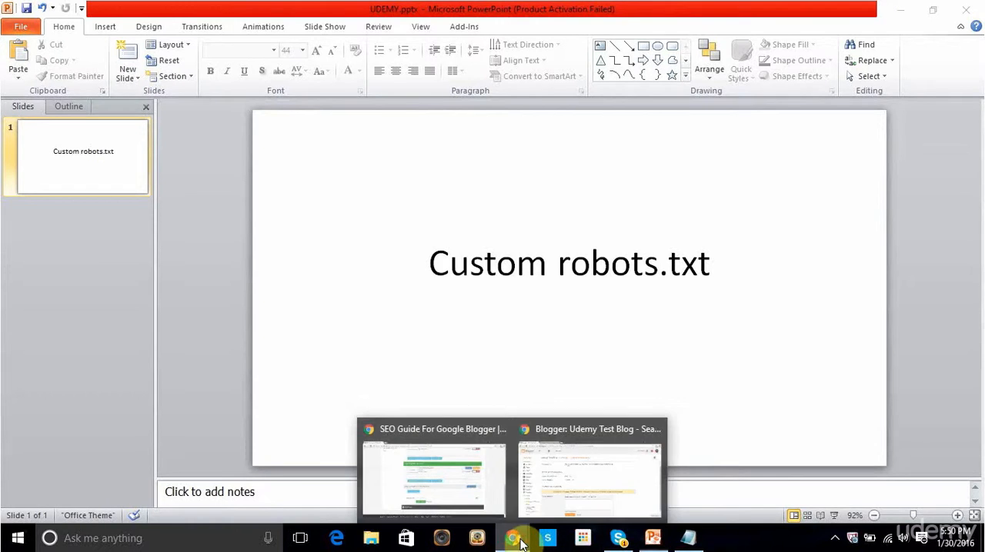
left_click(538, 497)
left_click(510, 439)
key("ctrl+v")
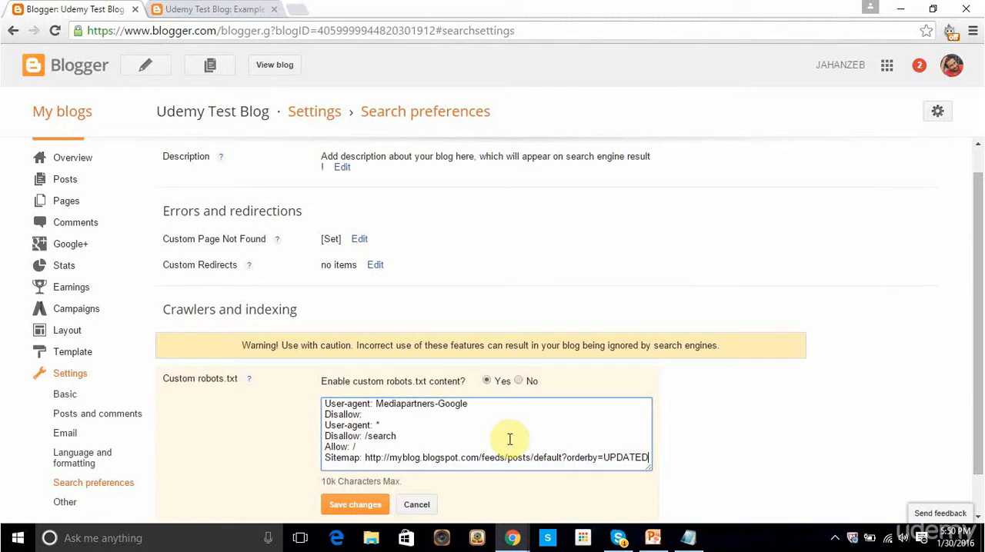
Step: Replace "myblog." in the robots.txt Sitemap URL with "udemytestblog" copied from the blog's address, and save the changes
left_click_drag(387, 458, 411, 463)
left_click(418, 460)
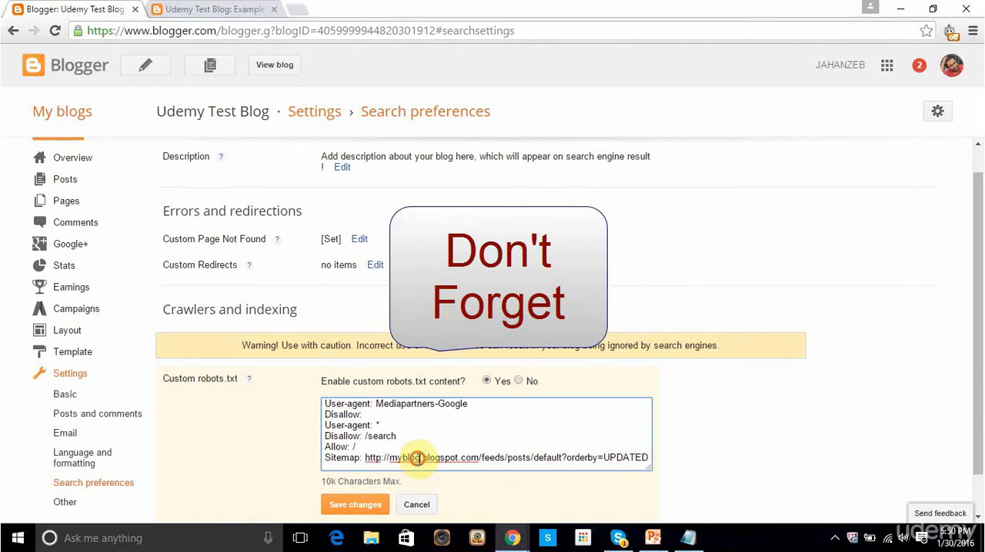
left_click(237, 4)
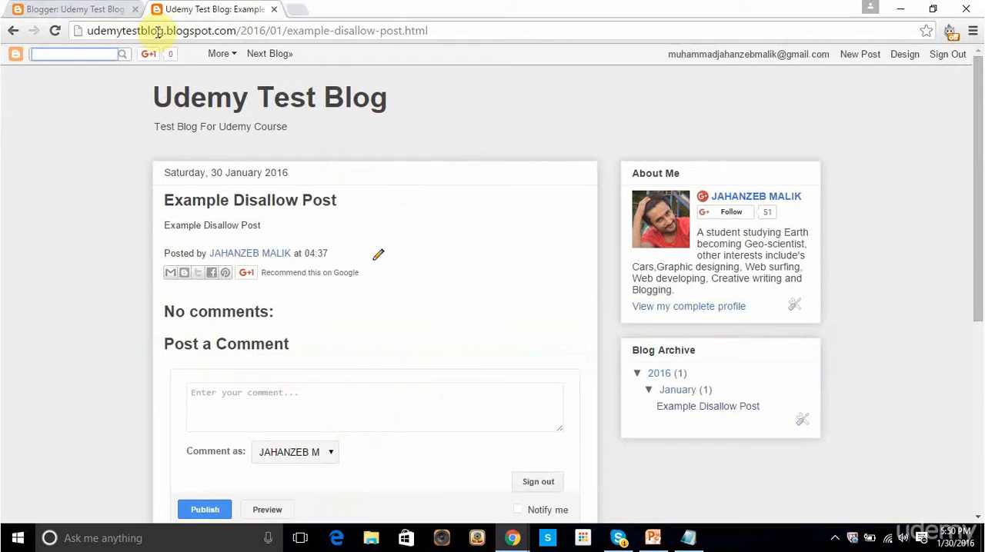
left_click_drag(164, 31, 87, 31)
key("ctrl+c")
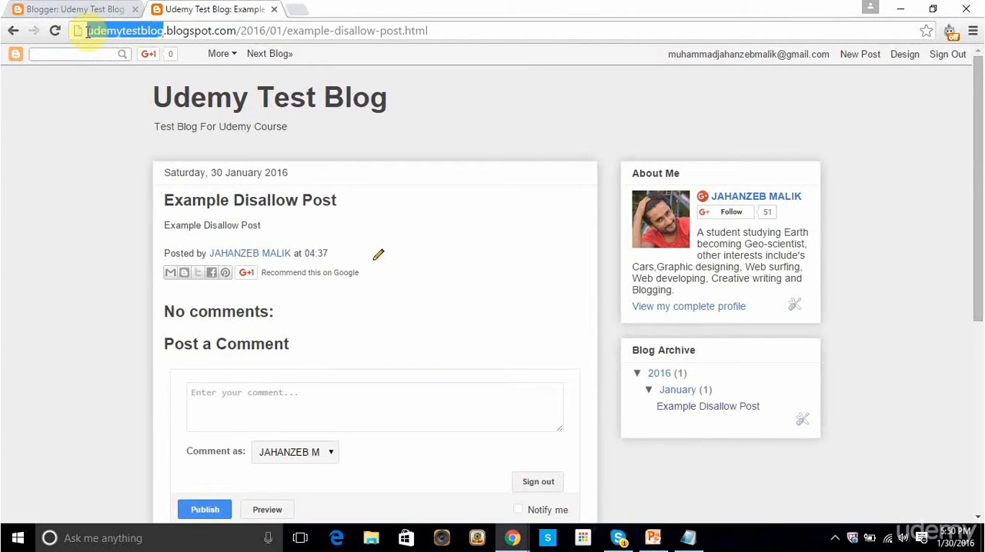
left_click(77, 8)
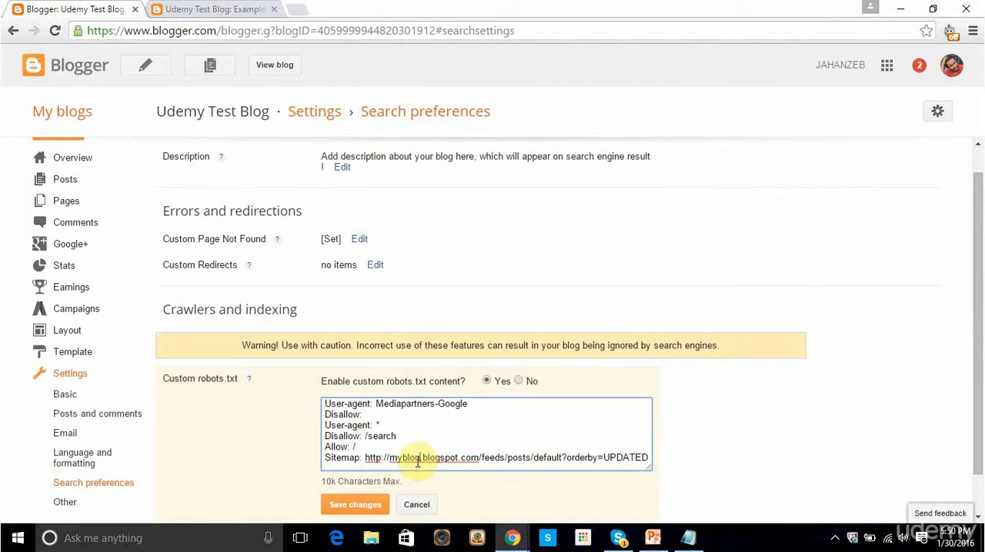
left_click_drag(422, 458, 394, 454)
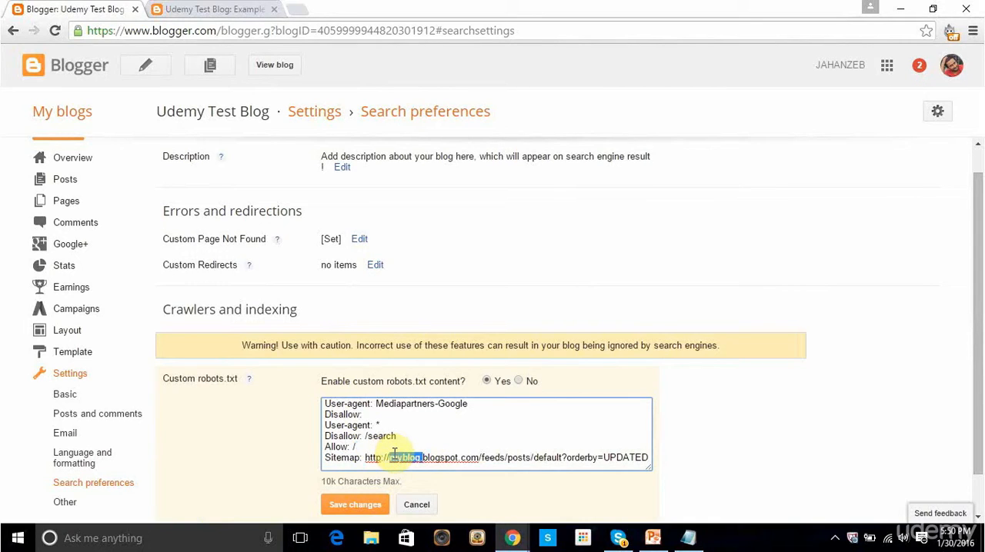
key("ctrl+v")
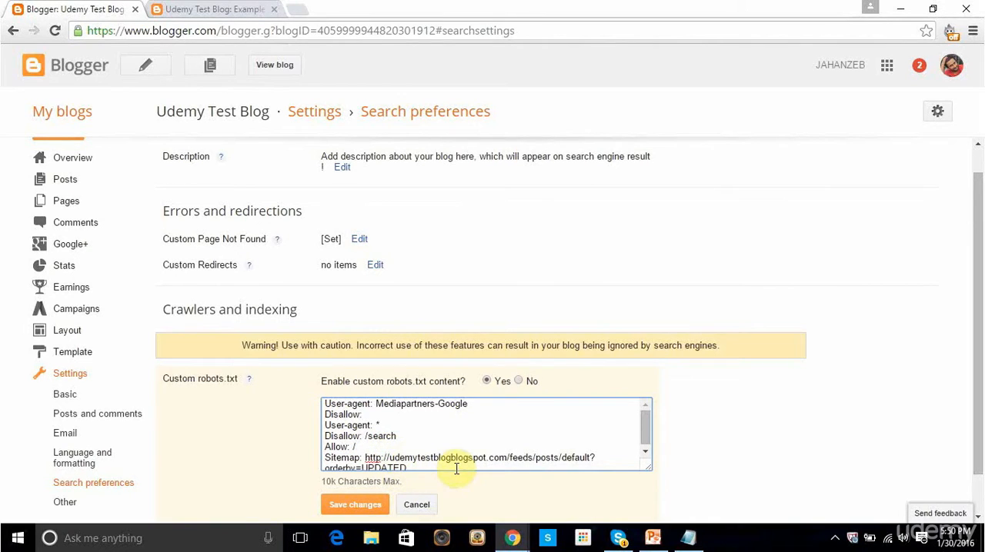
scroll(441, 436, "down", 1)
left_click(376, 504)
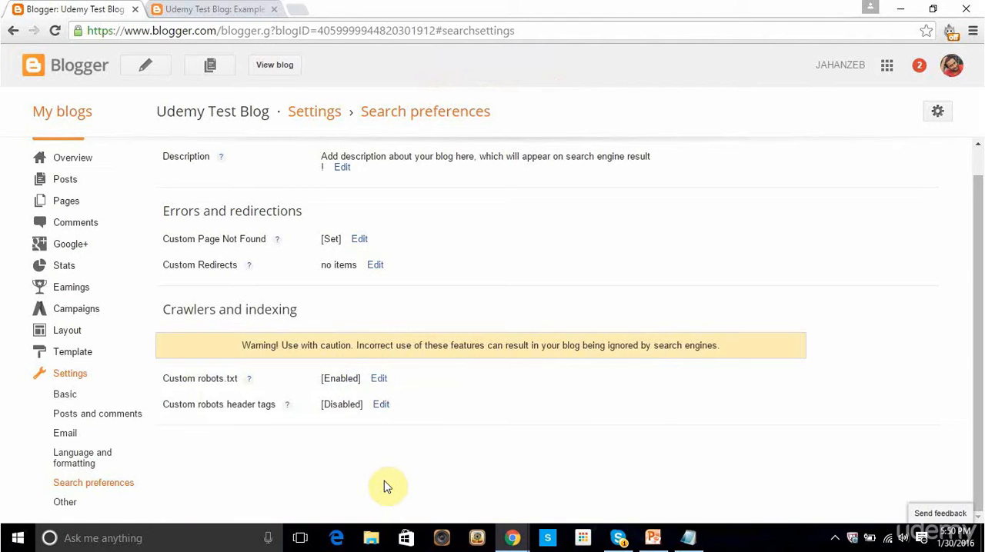
Step: Review the Example Disallow Post on the blog and return to the search preferences
left_click(181, 9)
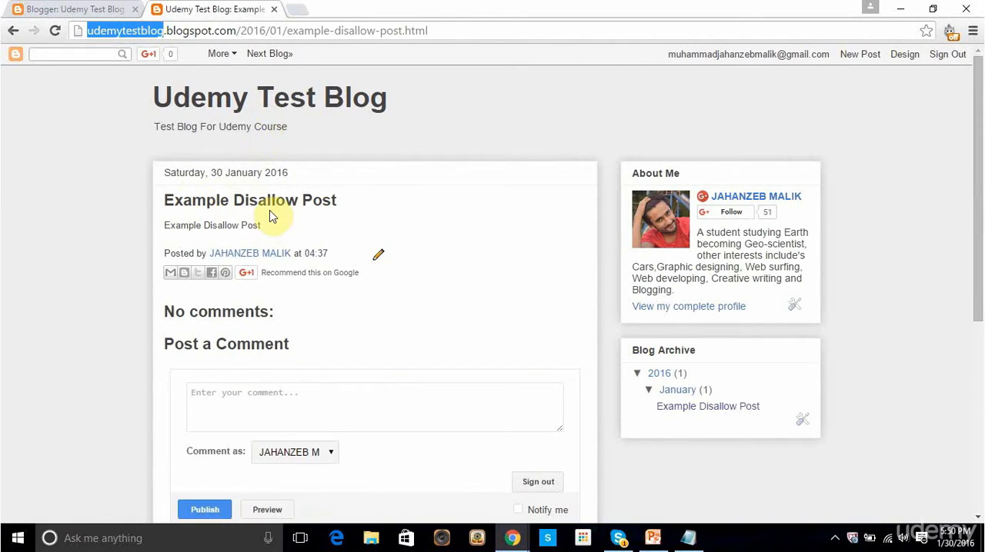
left_click(214, 200)
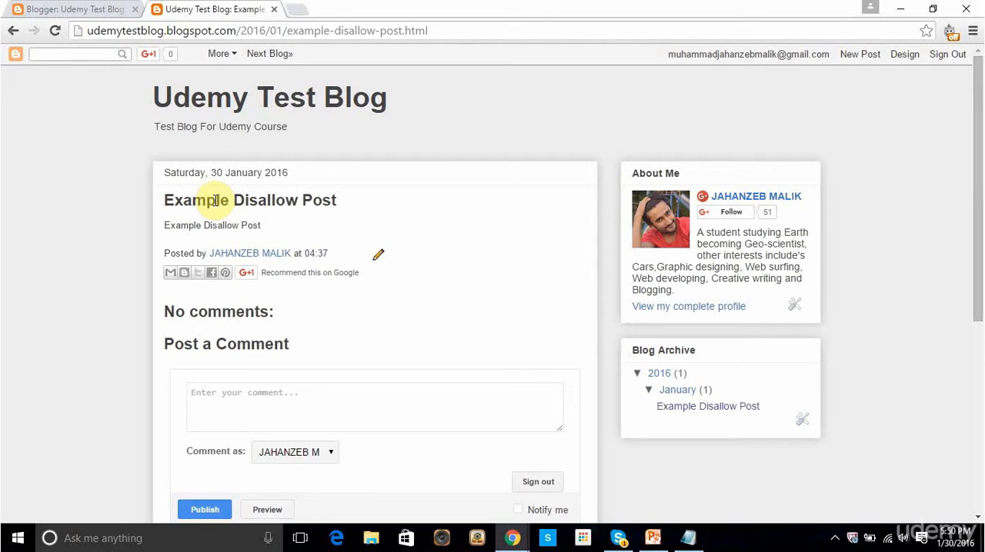
scroll(129, 269, "down", 2)
scroll(131, 271, "up", 2)
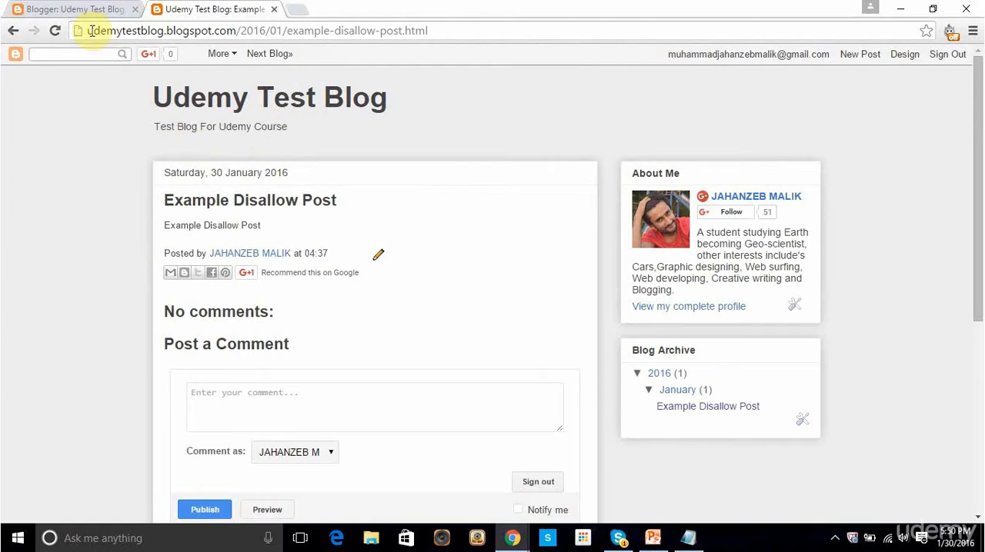
left_click(68, 9)
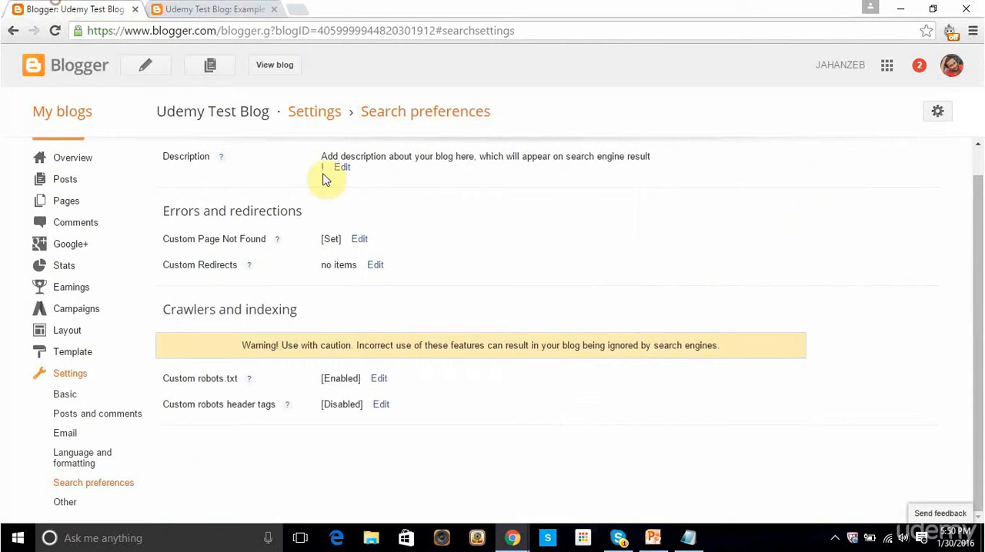
Step: Reopen the custom robots.txt content and duplicate the "Disallow: /search" rule on a new line directly below it
left_click(379, 379)
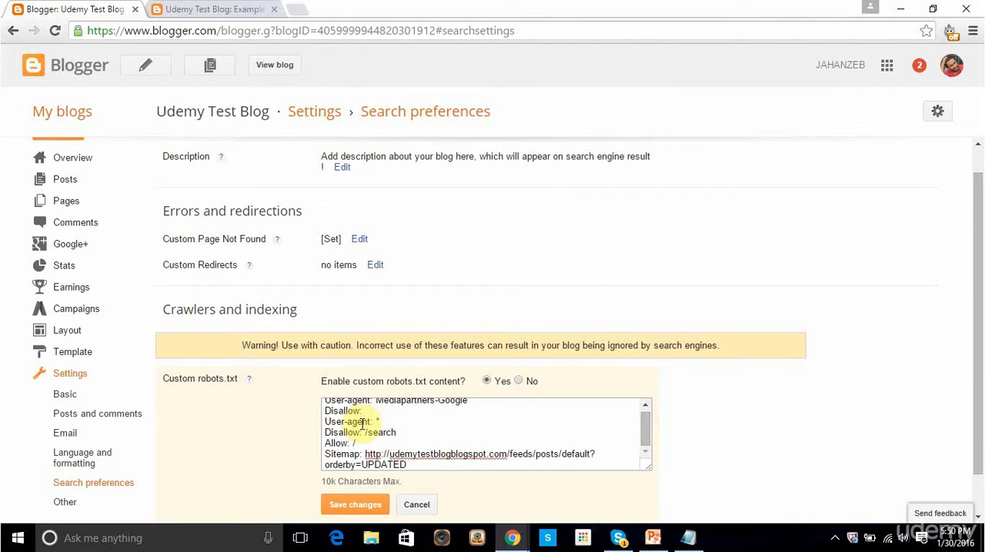
left_click_drag(395, 432, 325, 432)
key("ctrl+c")
left_click(408, 428)
key("Return")
key("ctrl+v")
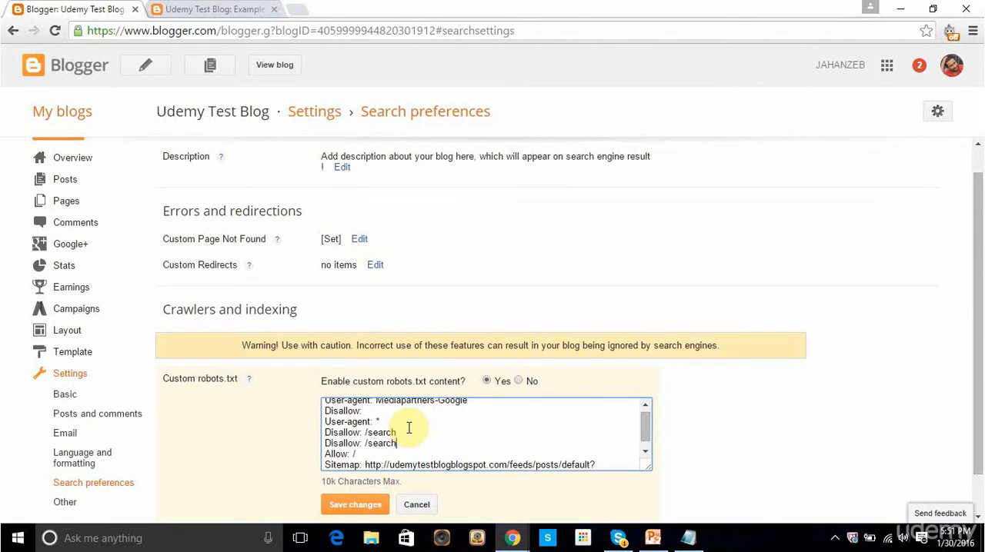
Step: Change the second Disallow rule's path to "/2016/01/example-disallow-post.html", copying the path from the Example Disallow Post's address
left_click(231, 8)
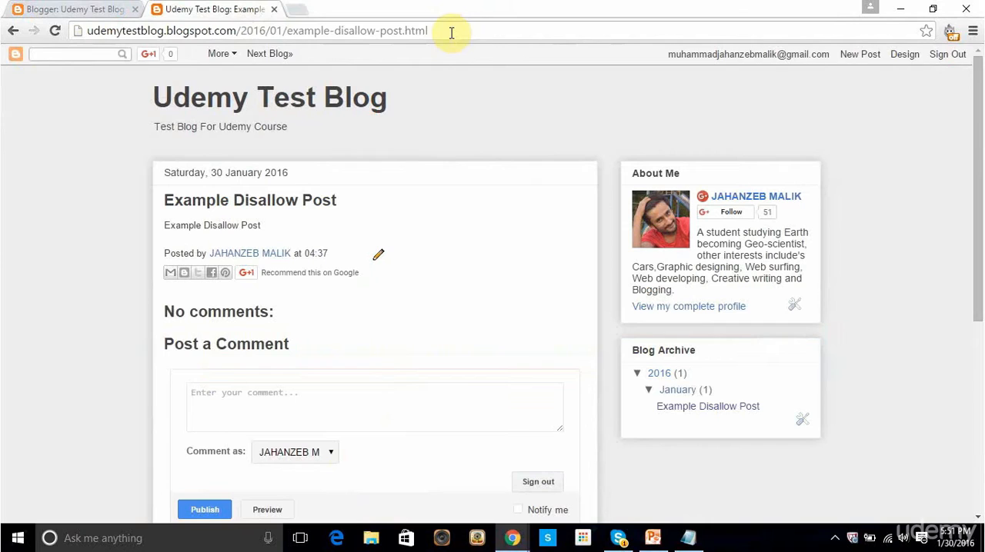
left_click_drag(447, 30, 239, 29)
left_click(212, 30)
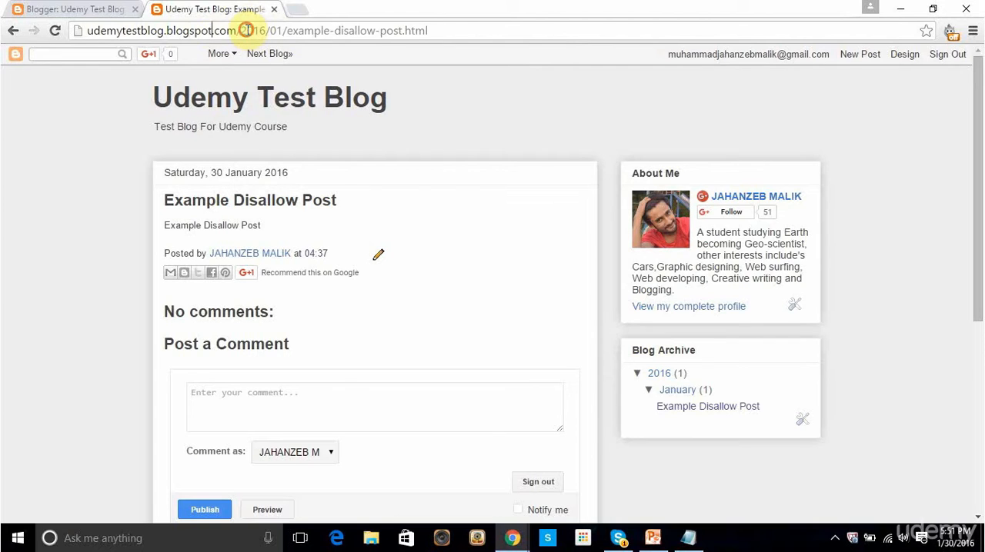
left_click_drag(240, 29, 432, 39)
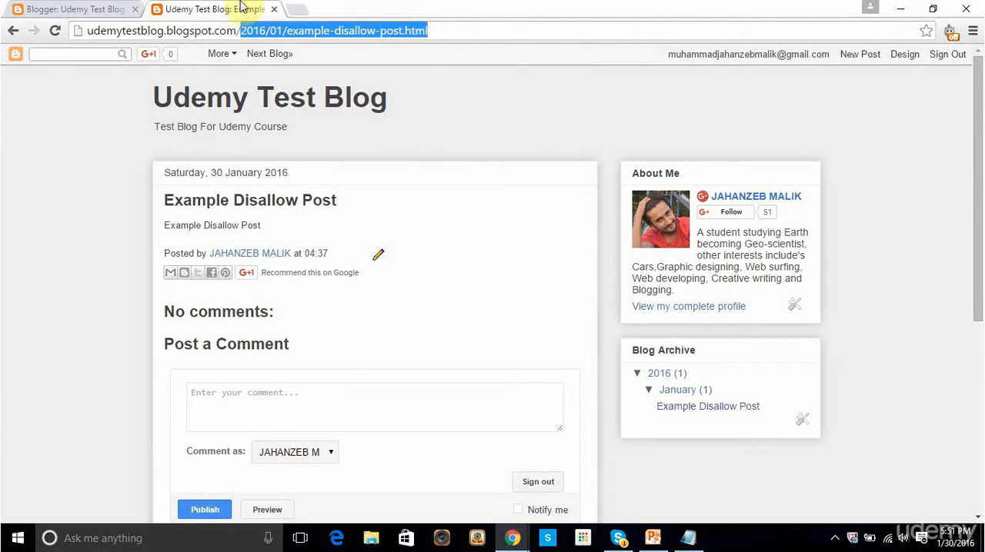
left_click(110, 10)
left_click_drag(409, 443, 368, 443)
type("/2016/01/example-disallow-post.html")
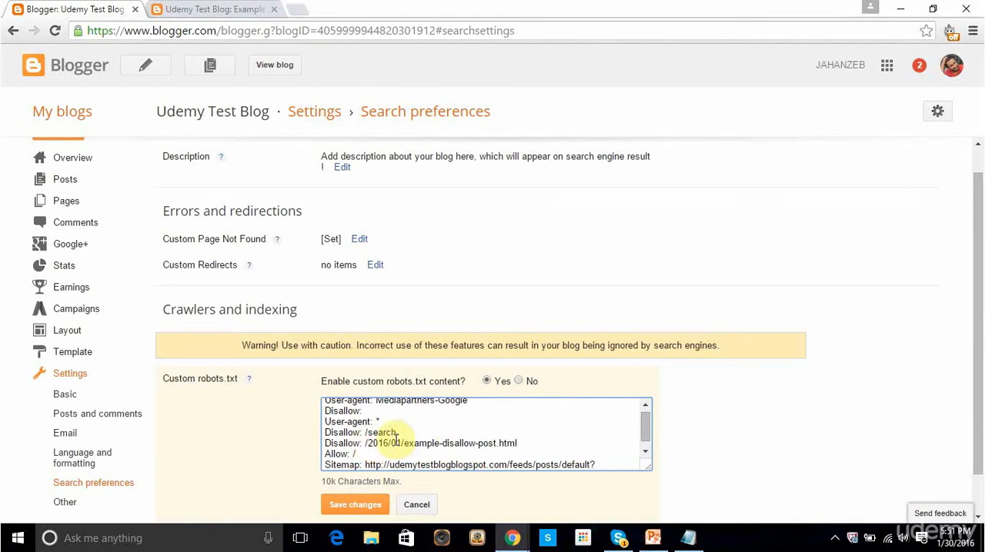
Step: View the Example Disallow Post again and go to the blog's home page
left_click(244, 14)
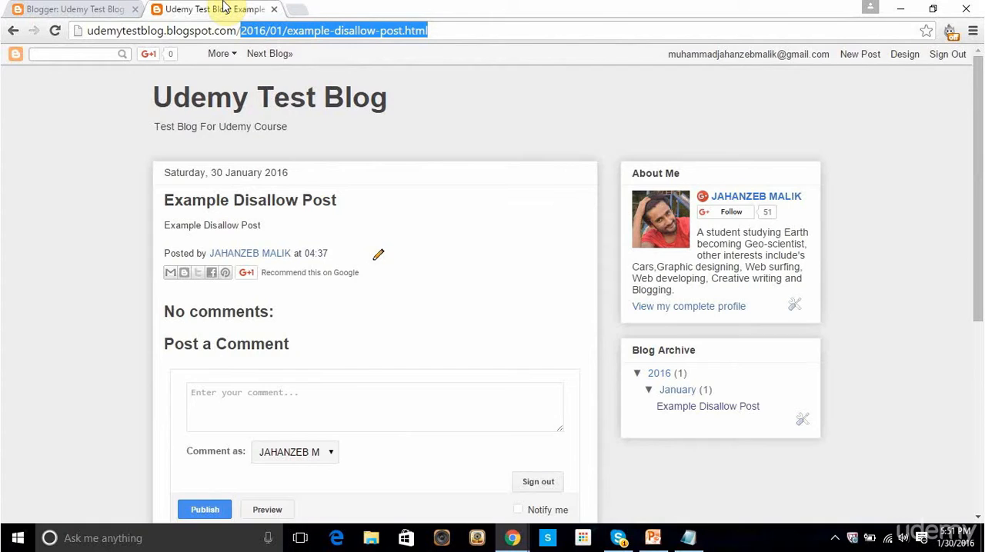
left_click(136, 121)
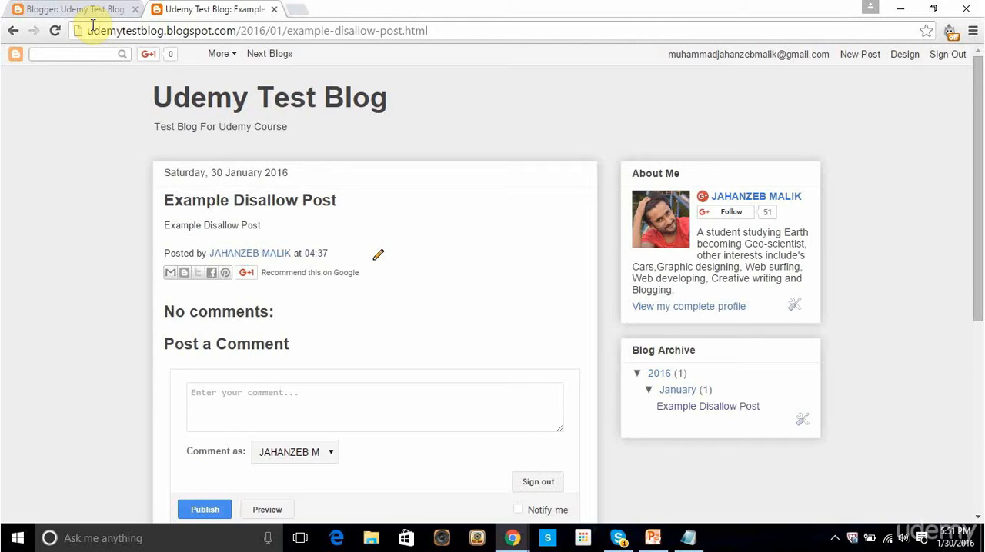
left_click(254, 108)
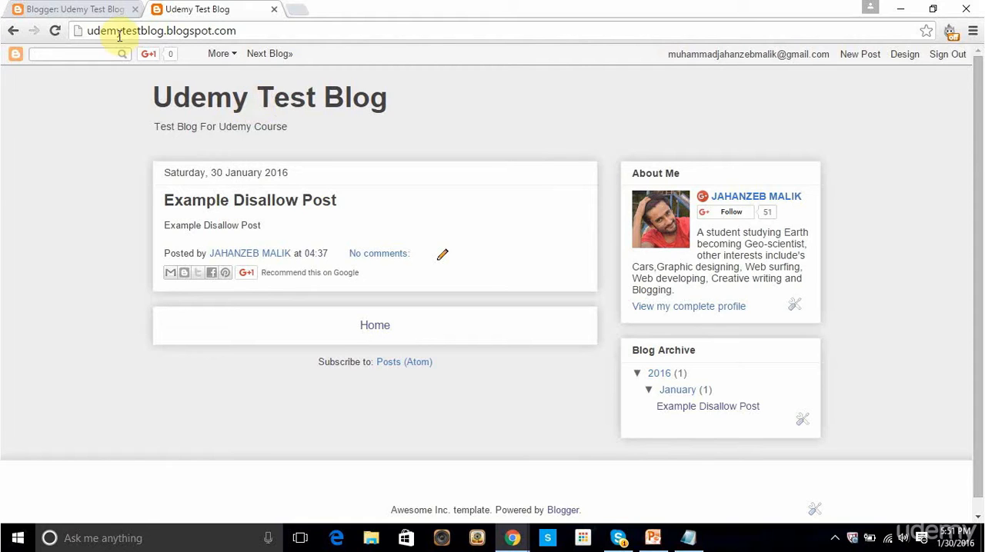
Step: Return to the blog's search preferences and save the edited custom robots.txt content
left_click(92, 9)
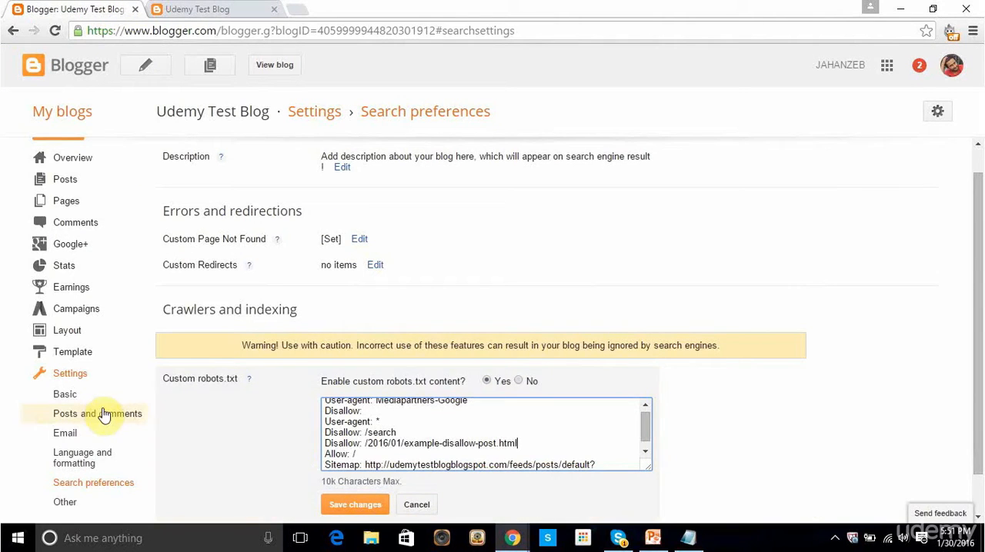
scroll(258, 425, "down", 1)
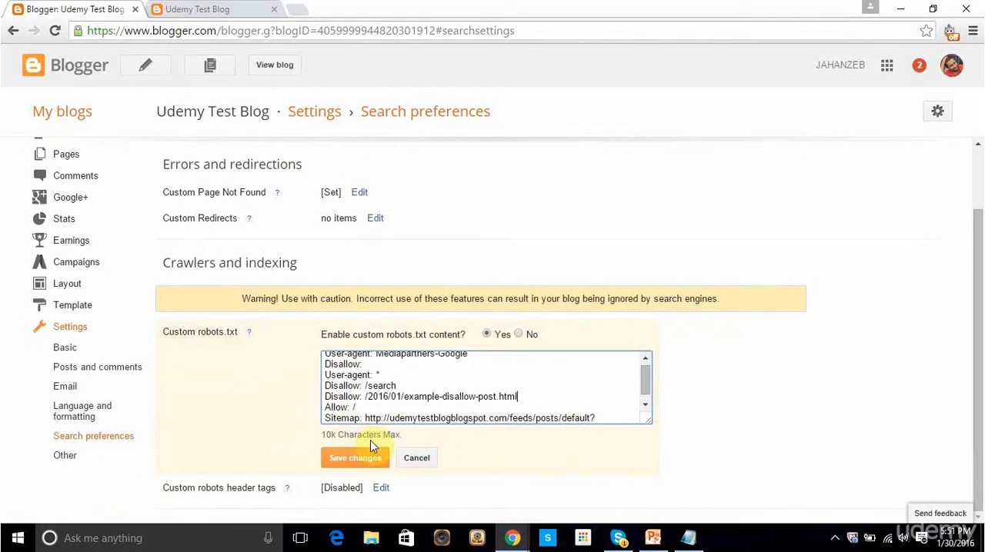
left_click(347, 460)
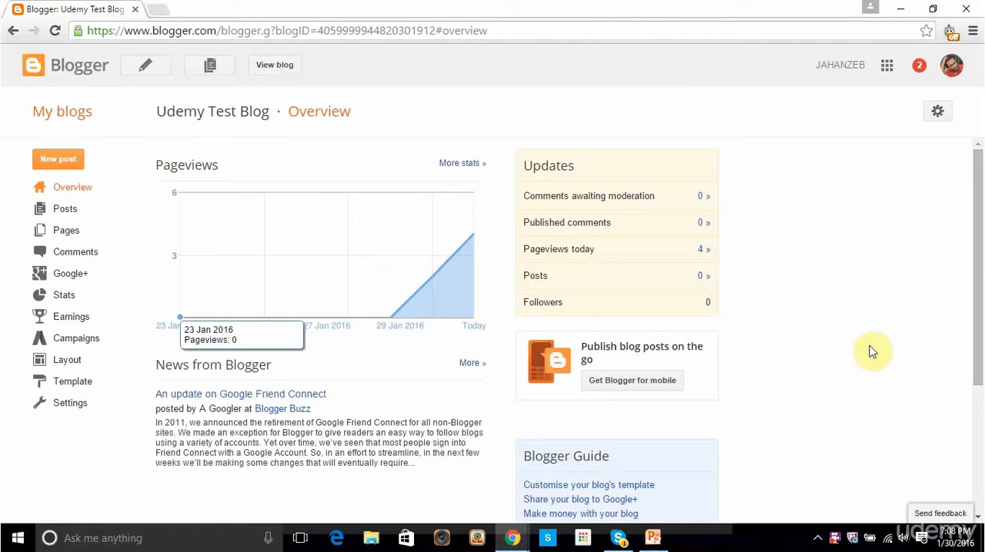
Step: Open the search preferences in the Udemy Test Blog's settings and bring up the crawlers and indexing options
scroll(152, 463, "down", 1)
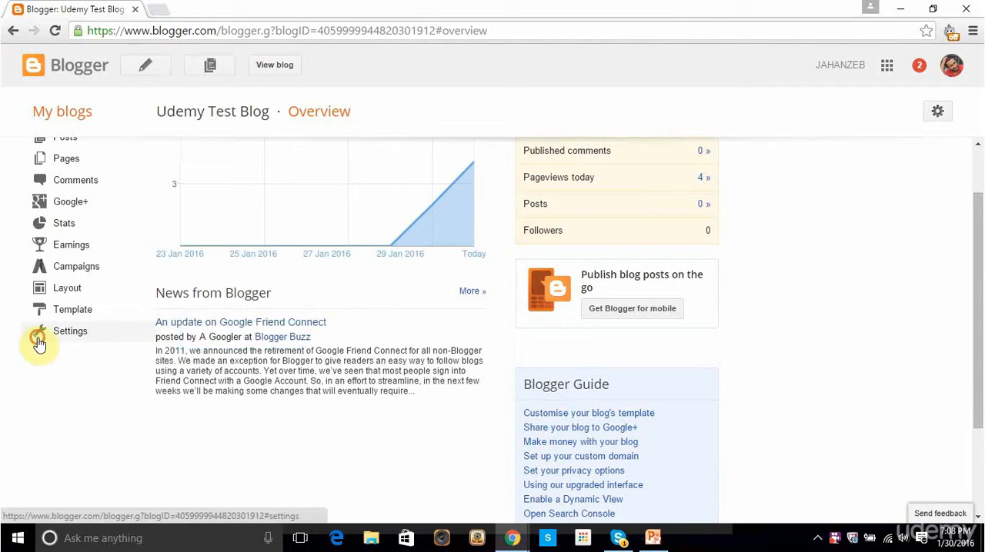
left_click(39, 340)
scroll(42, 354, "down", 1)
left_click(84, 401)
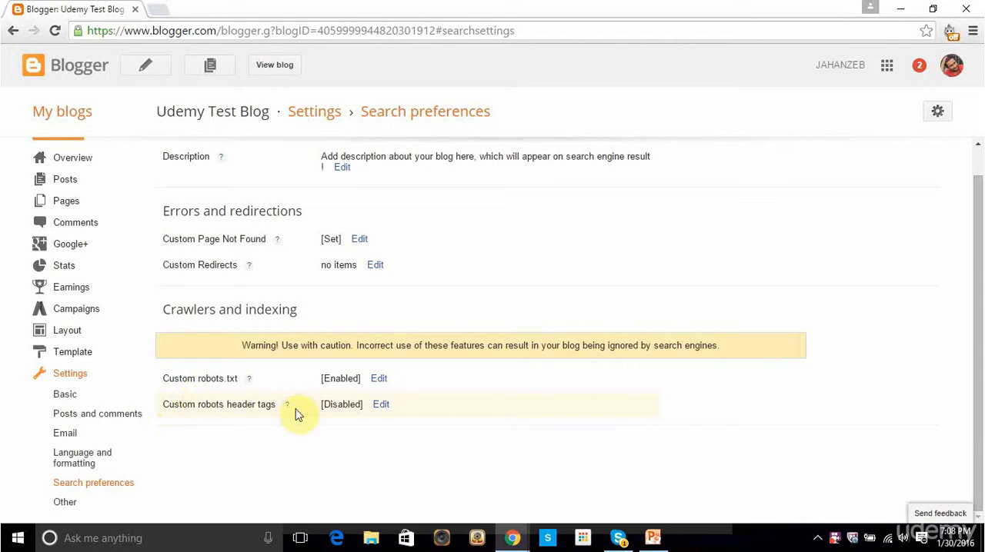
Step: Enable custom robots header tags and select "all" and "noodp" for the Homepage
left_click(379, 405)
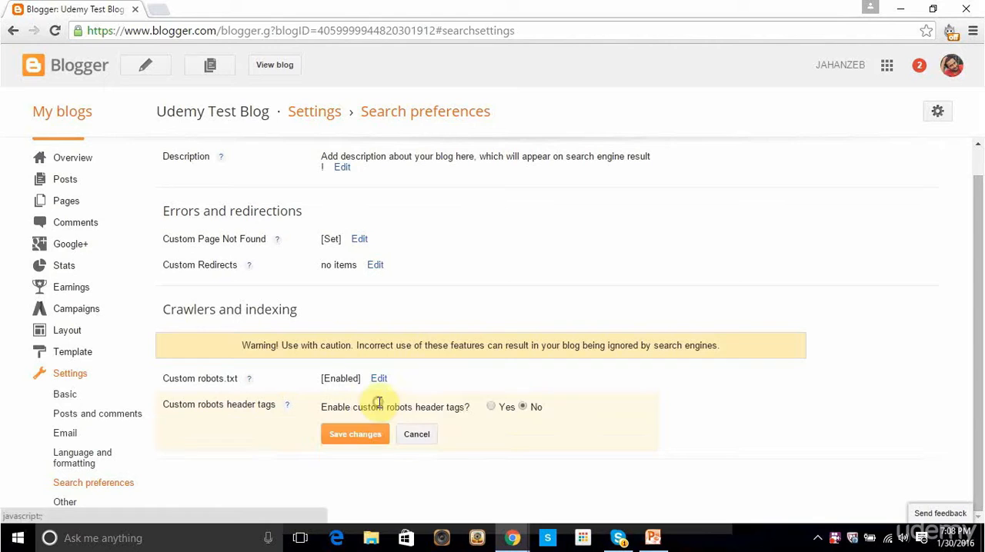
left_click(490, 407)
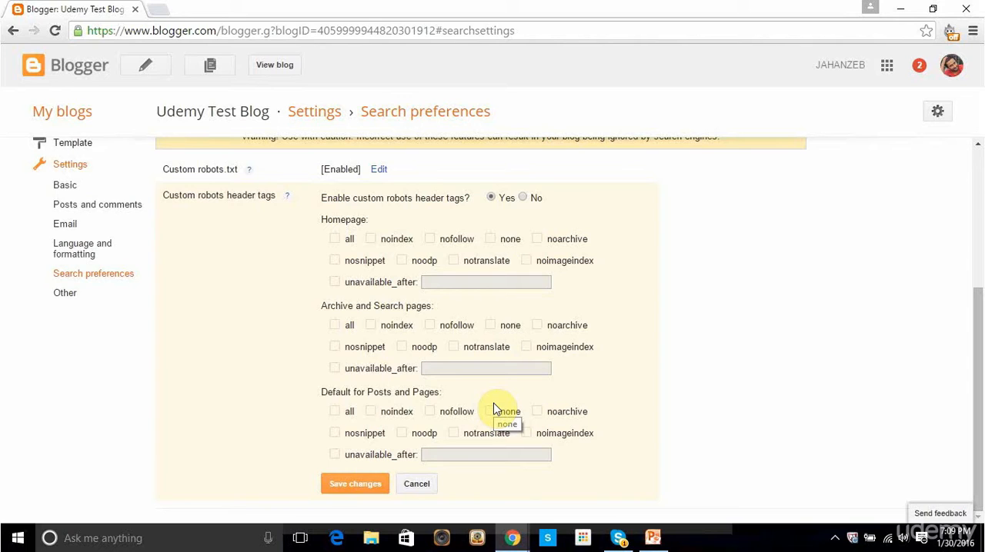
left_click(336, 241)
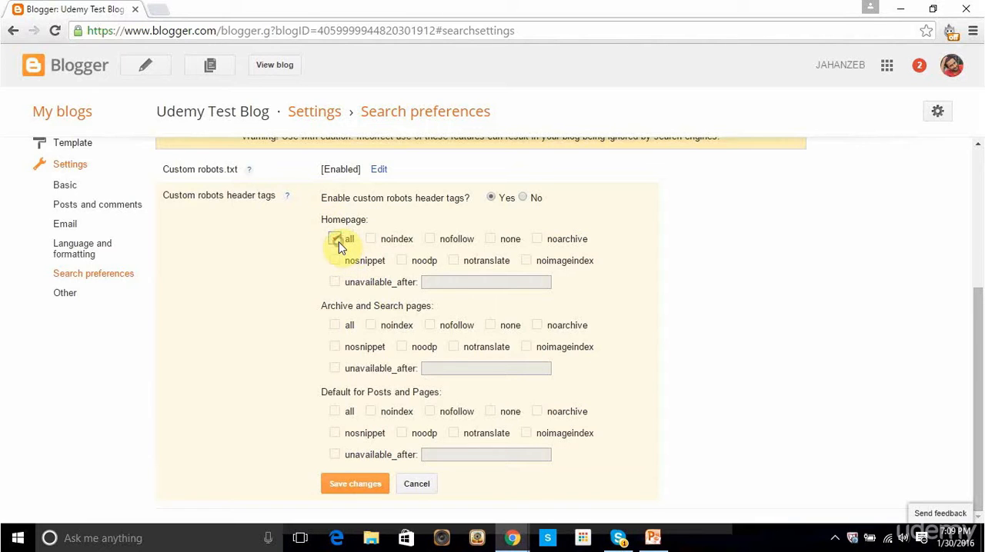
left_click(402, 262)
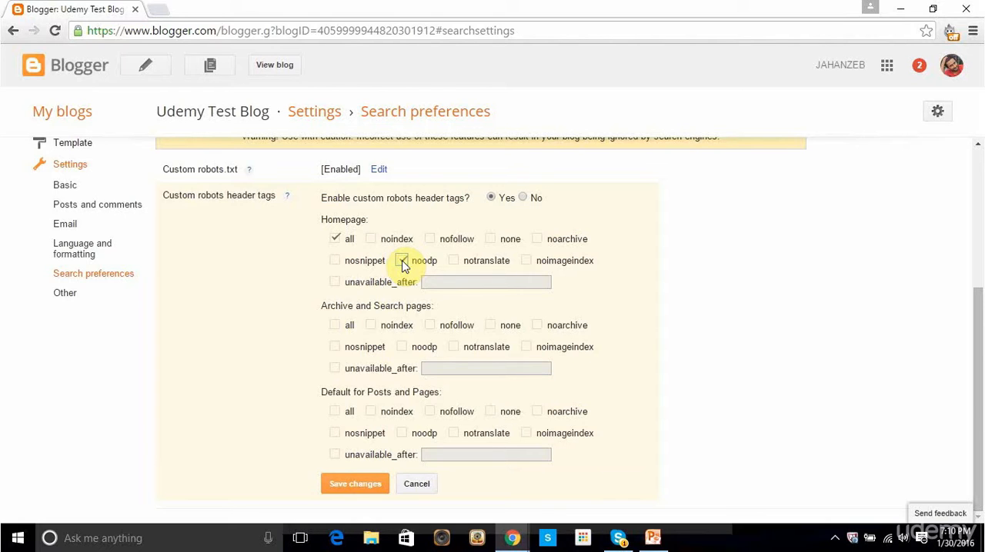
left_click(402, 262)
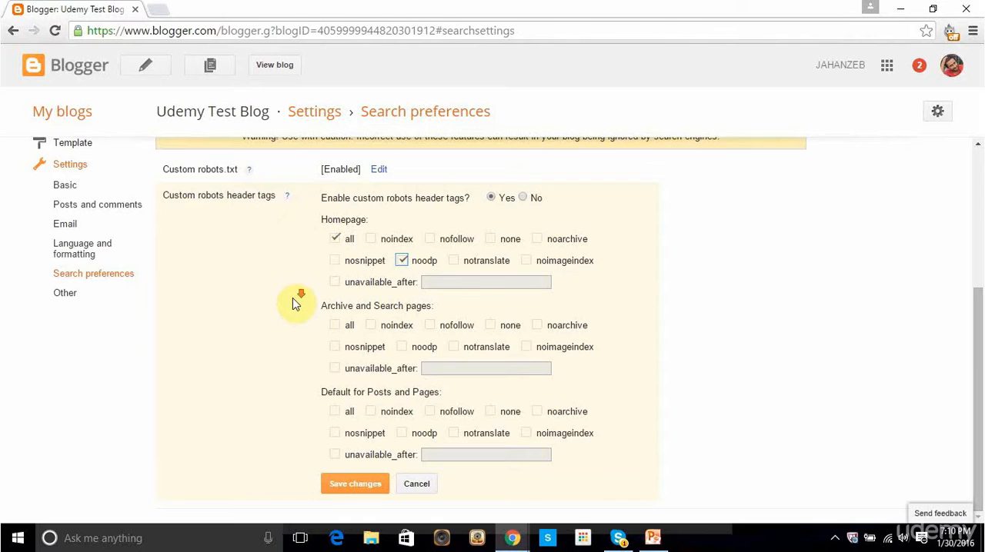
Step: View the blog and examine its search box and the 2016 and January entries in the Blog Archive
left_click(282, 66)
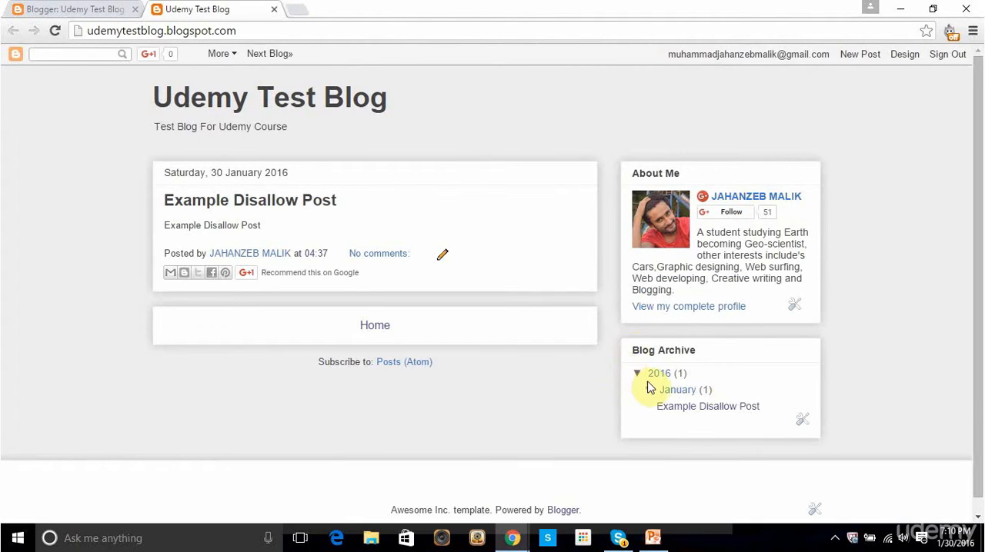
left_click(649, 390)
left_click(62, 54)
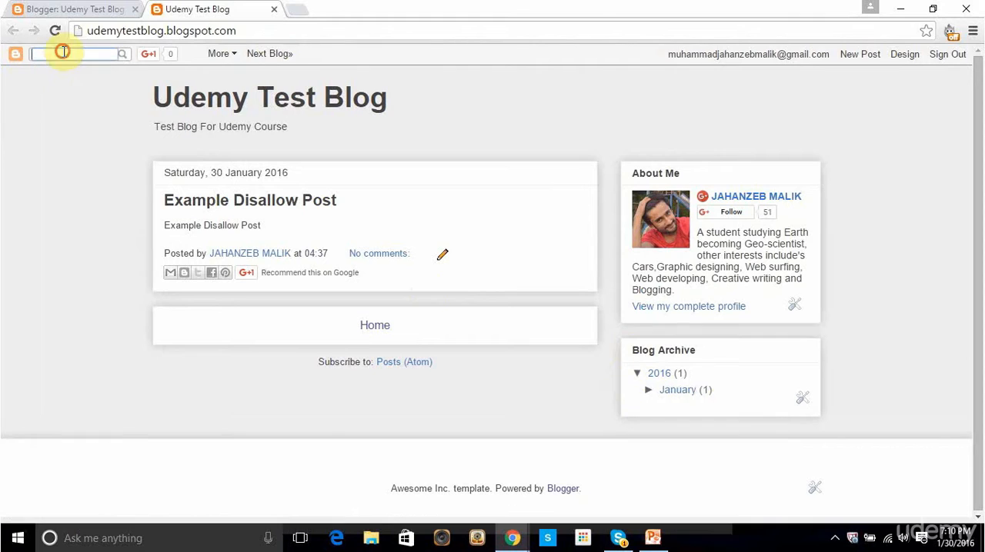
left_click(637, 375)
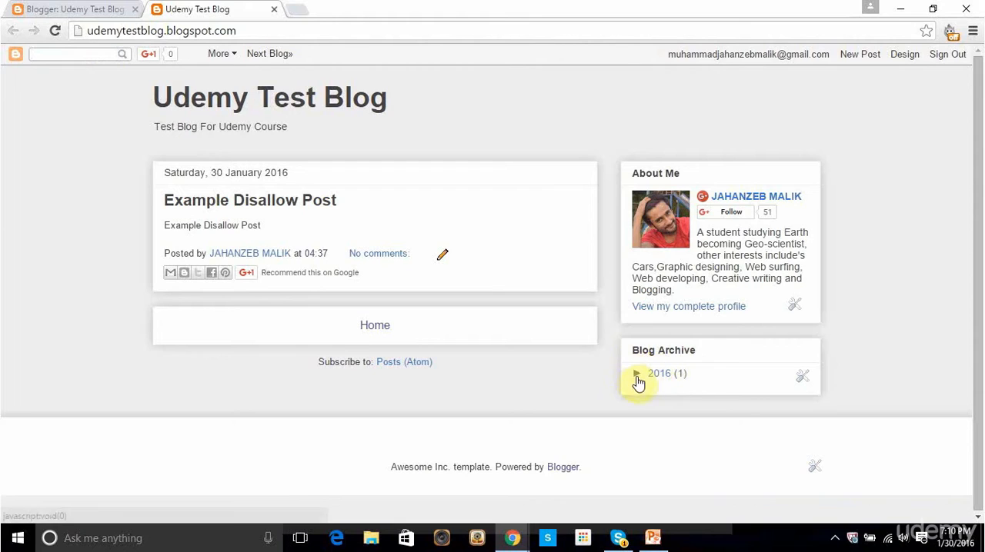
left_click(637, 373)
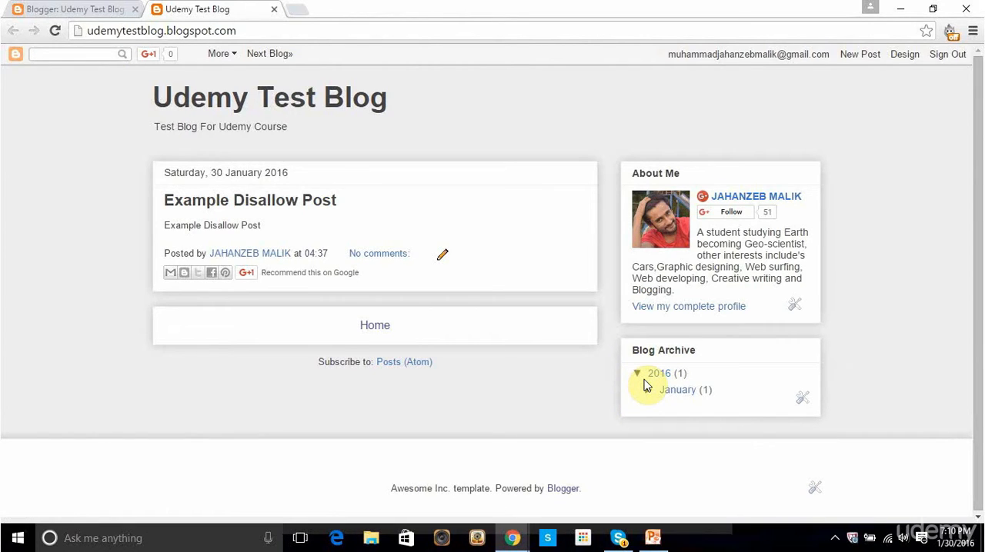
Step: Return to the blog's search preferences and select "noindex" and "noodp" for Archive and Search pages
left_click(125, 9)
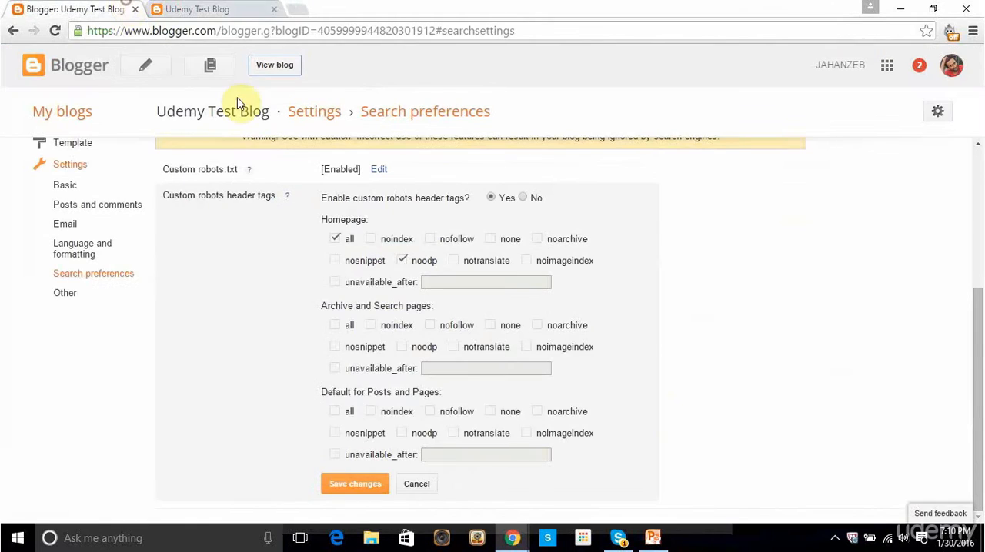
left_click(372, 326)
left_click(406, 350)
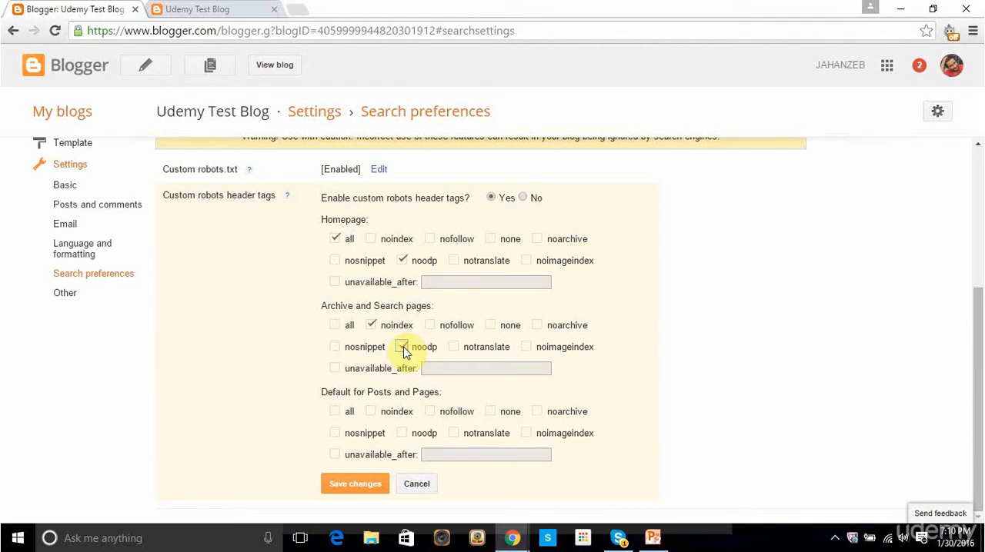
left_click(403, 349)
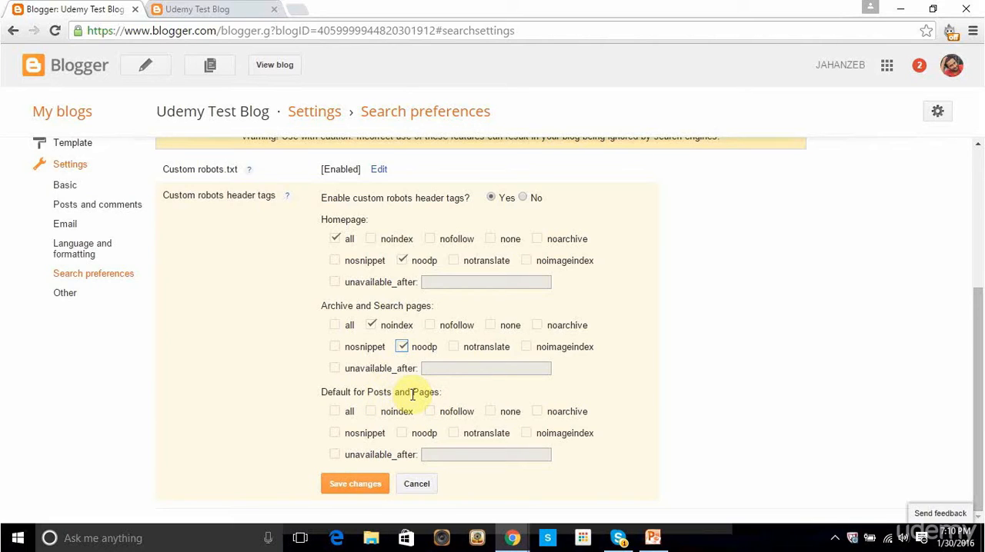
Step: Select "all" and "noodp" as the default for Posts and Pages and save the robots header tags
left_click(334, 413)
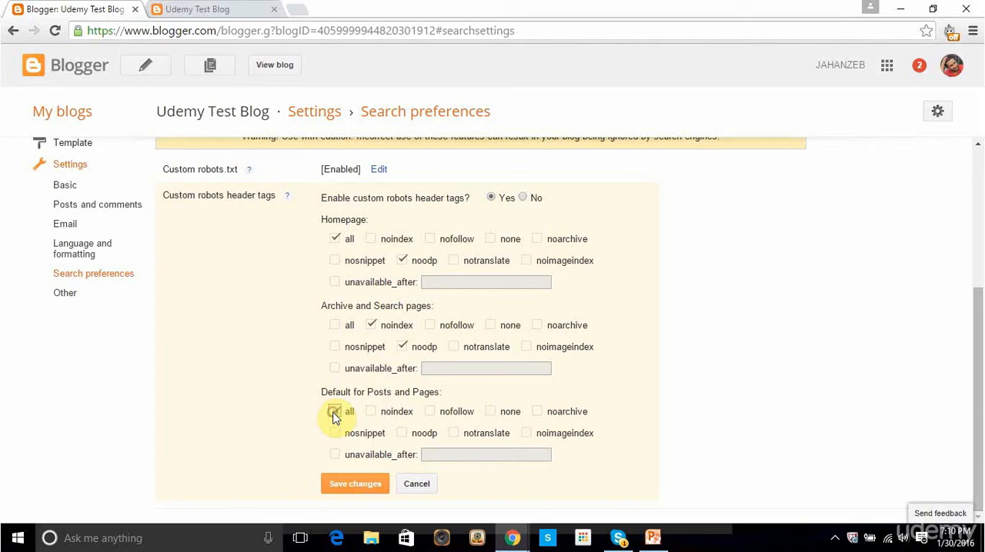
left_click(403, 435)
left_click(364, 484)
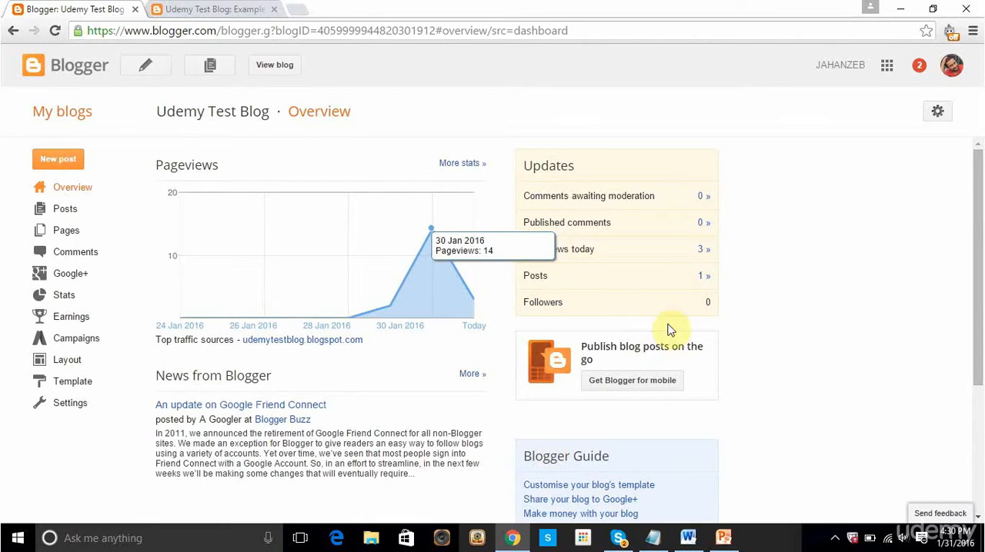
Step: Check the Example Disallow Post's page title and open the blog template's HTML for editing
left_click(246, 8)
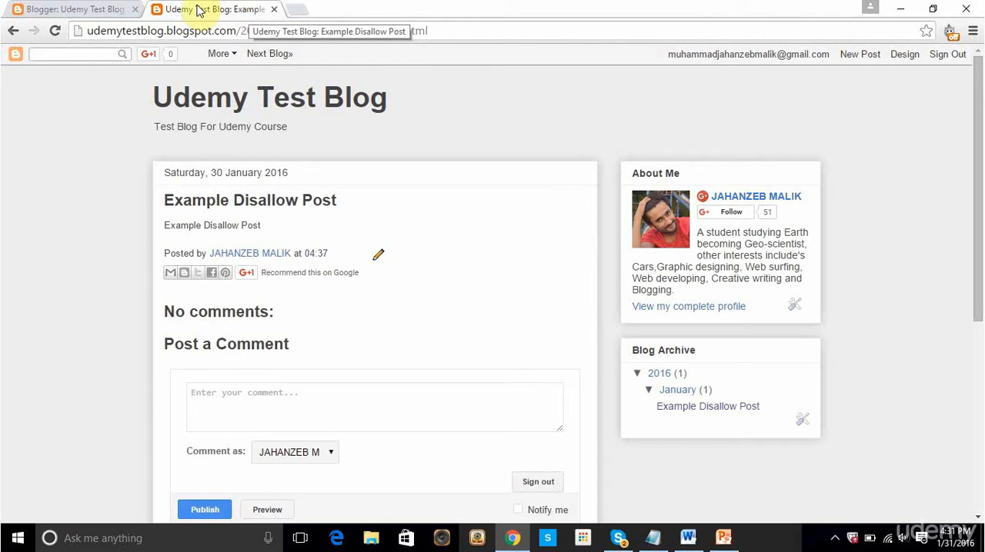
left_click(98, 10)
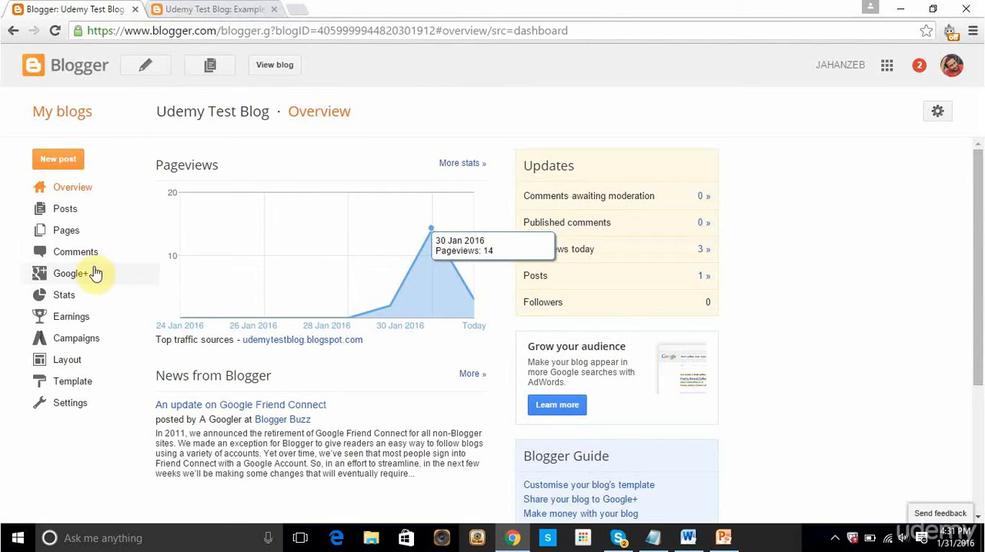
left_click(87, 391)
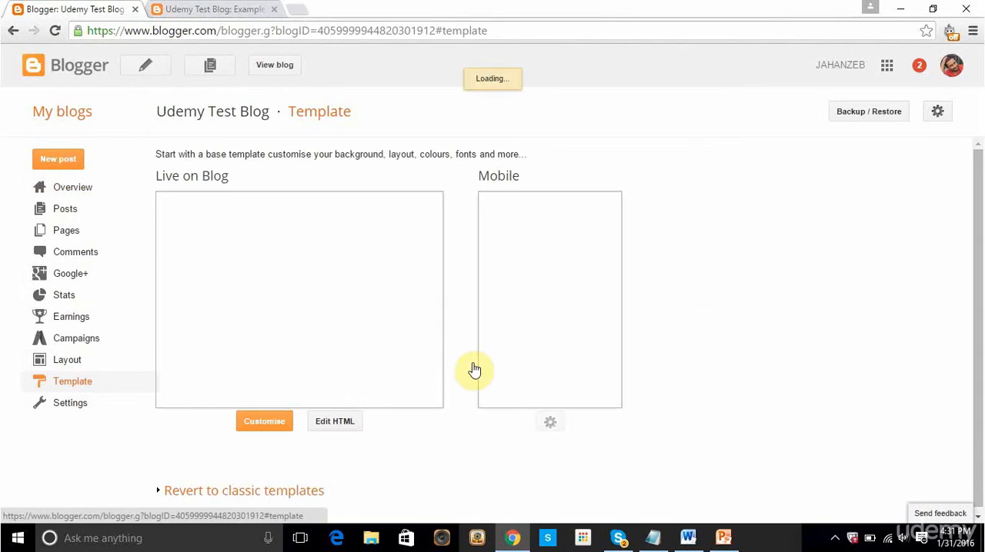
left_click(354, 421)
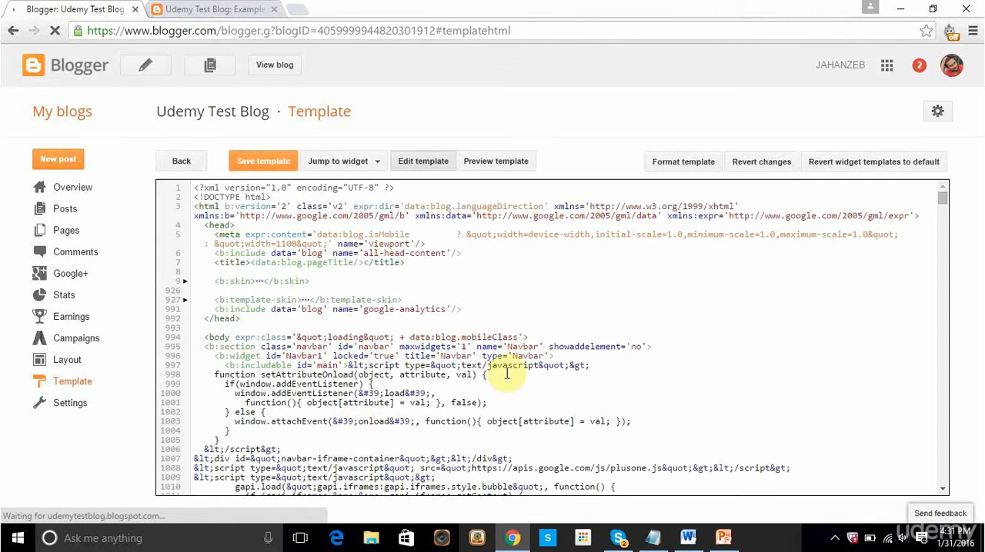
Step: Search the template HTML for "<title><data:blog.pageTitle/></title>", copying the code from the Word document
left_click(761, 318)
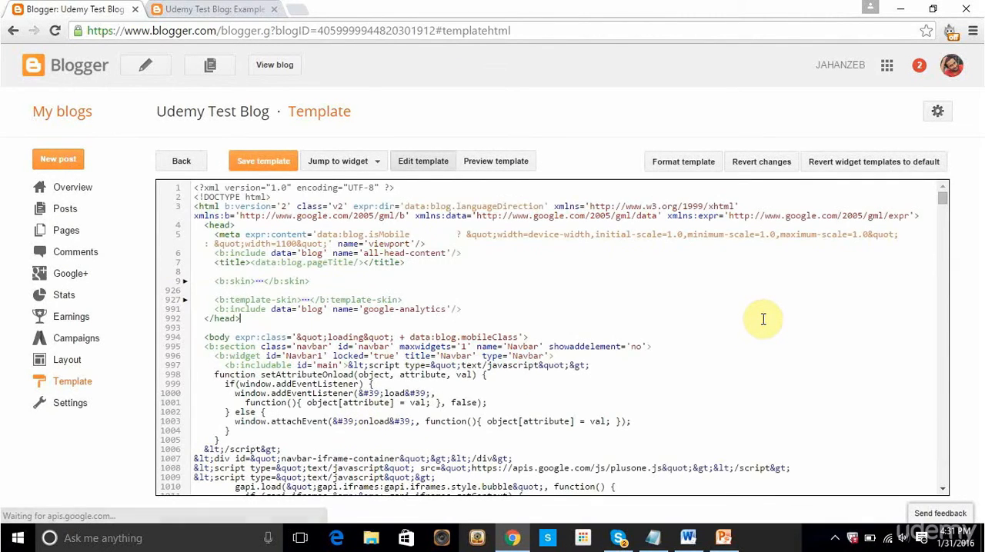
key("ctrl+f")
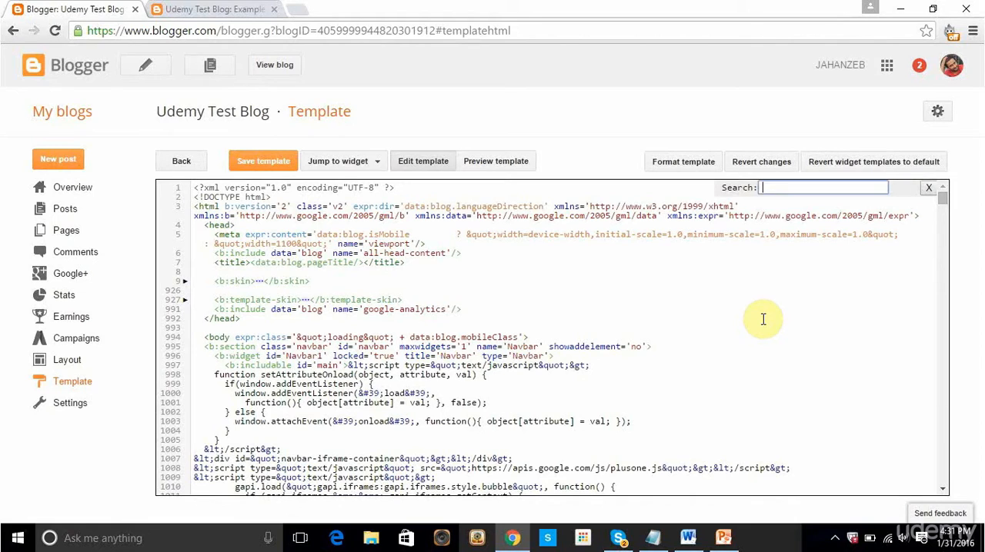
left_click(689, 542)
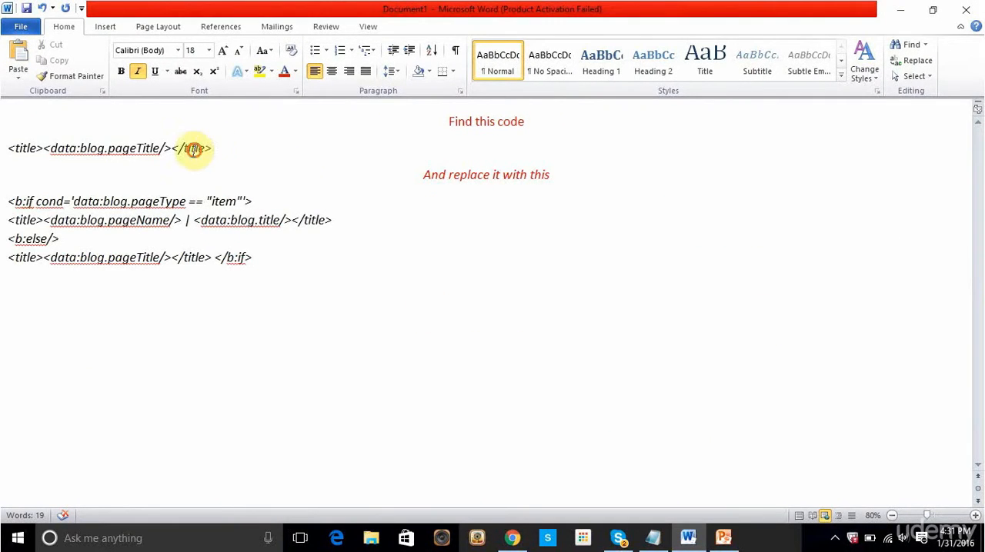
left_click_drag(215, 149, 9, 154)
key("ctrl+c")
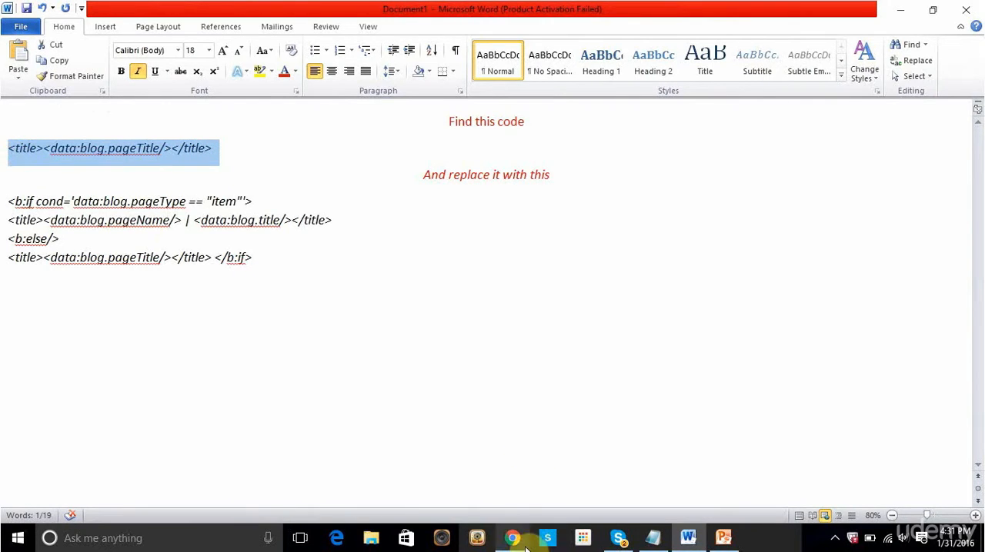
left_click(511, 538)
key("ctrl+v")
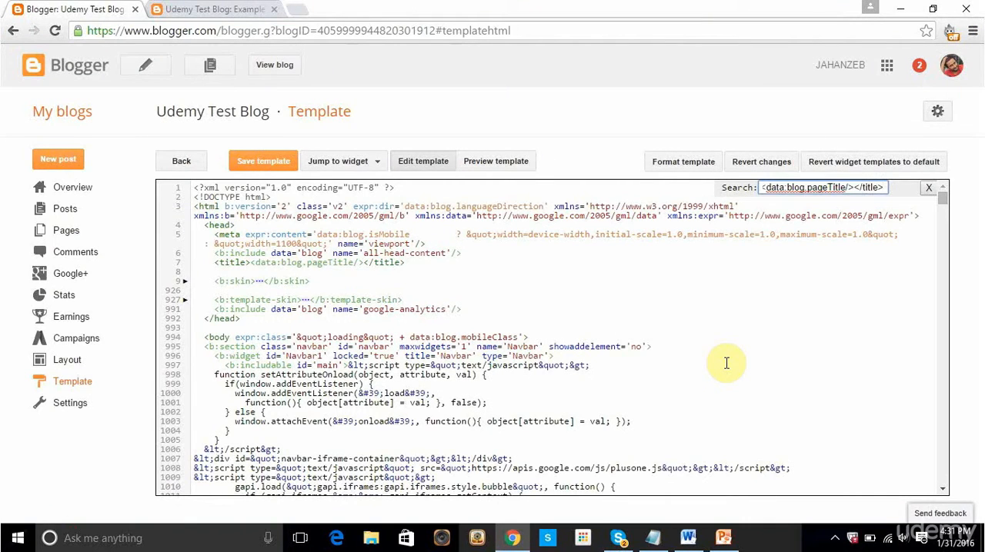
key("Return")
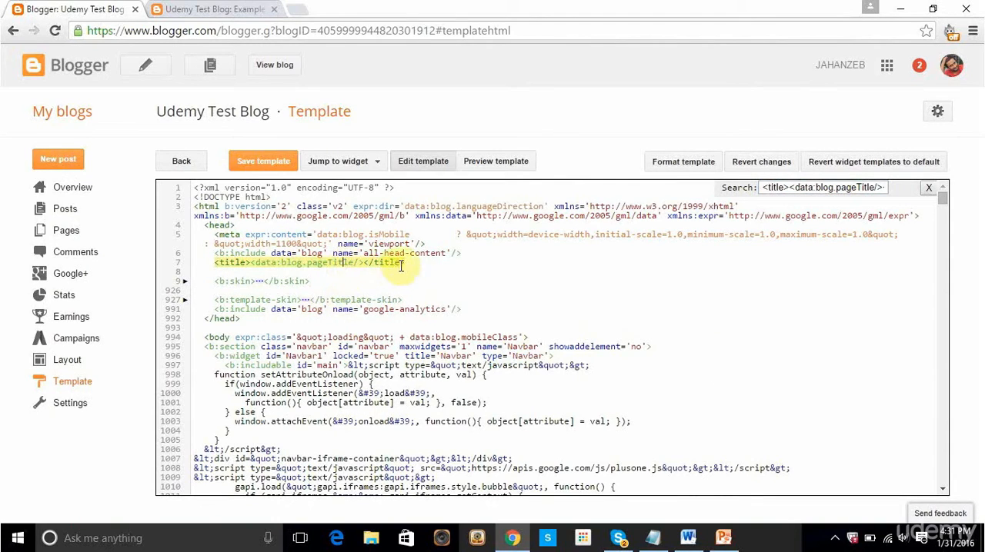
Step: Replace the template's title line with the b:if conditional title code copied from the Word document and save the template
left_click_drag(404, 264, 218, 263)
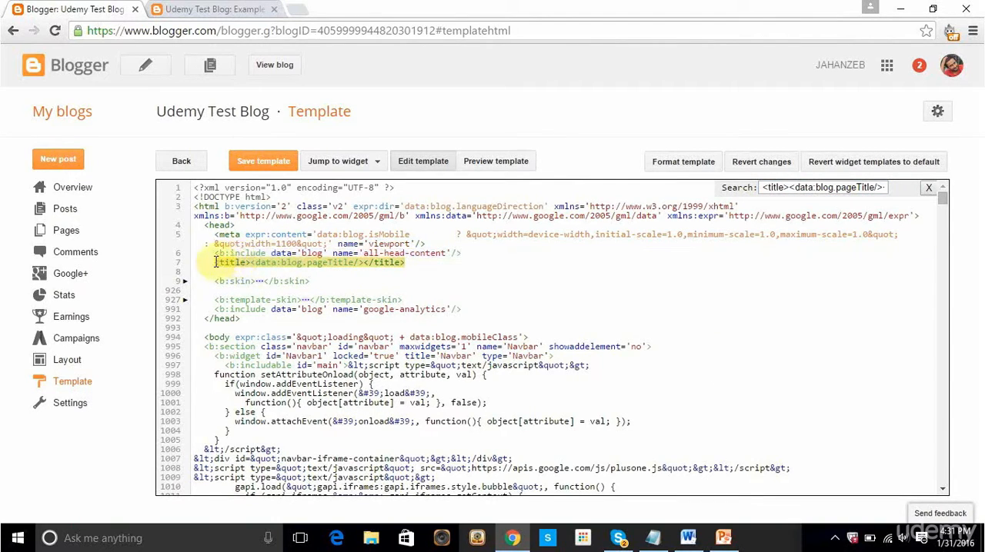
left_click(687, 538)
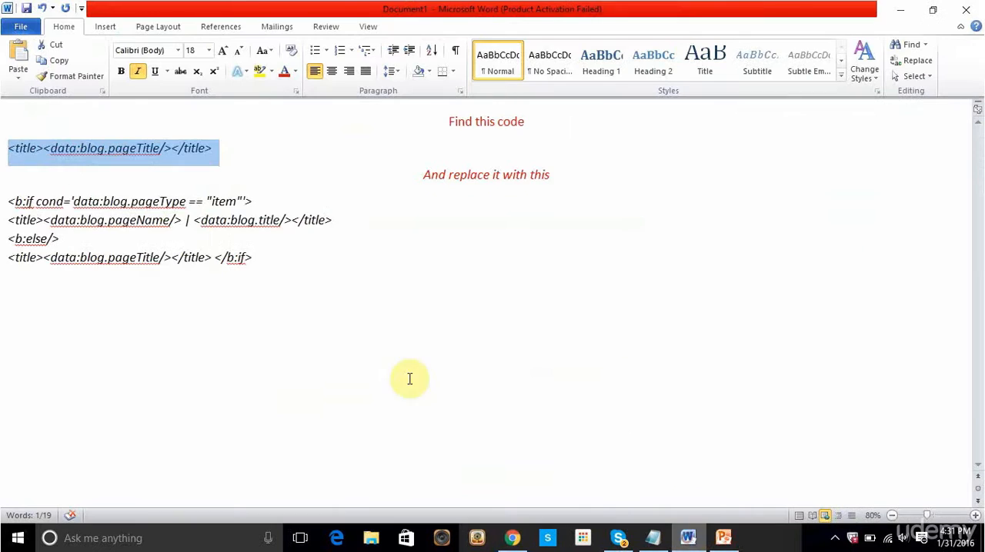
left_click_drag(261, 264, 9, 198)
key("ctrl+c")
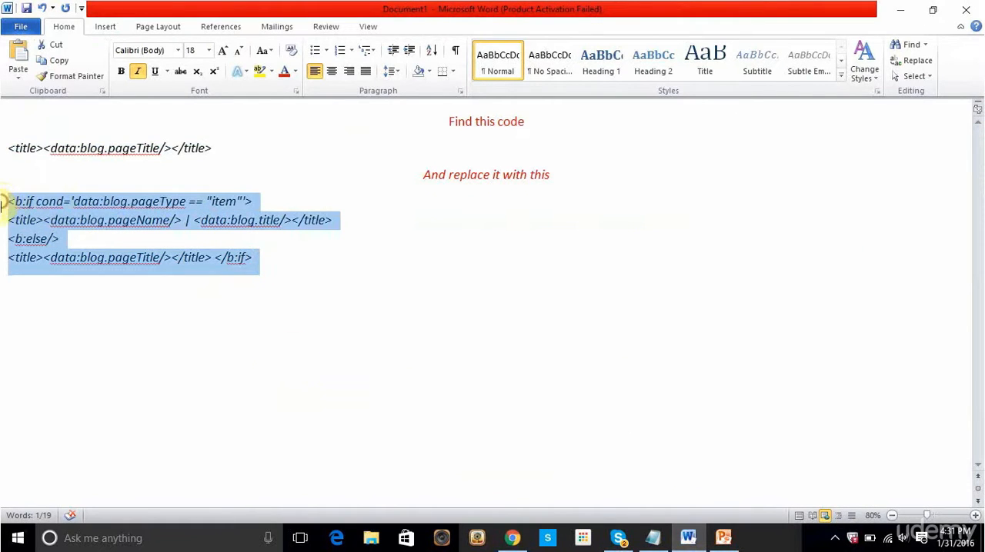
left_click(511, 537)
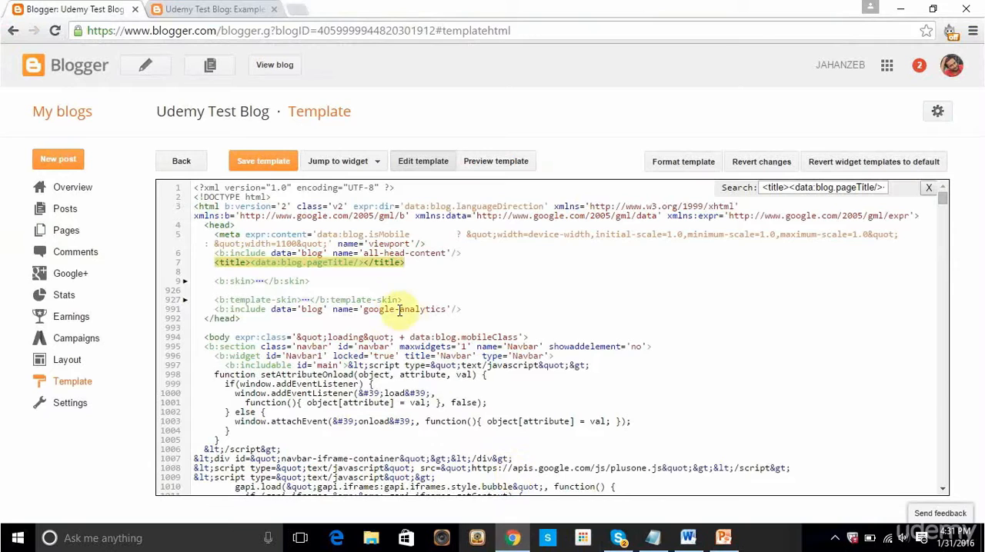
key("ctrl+v")
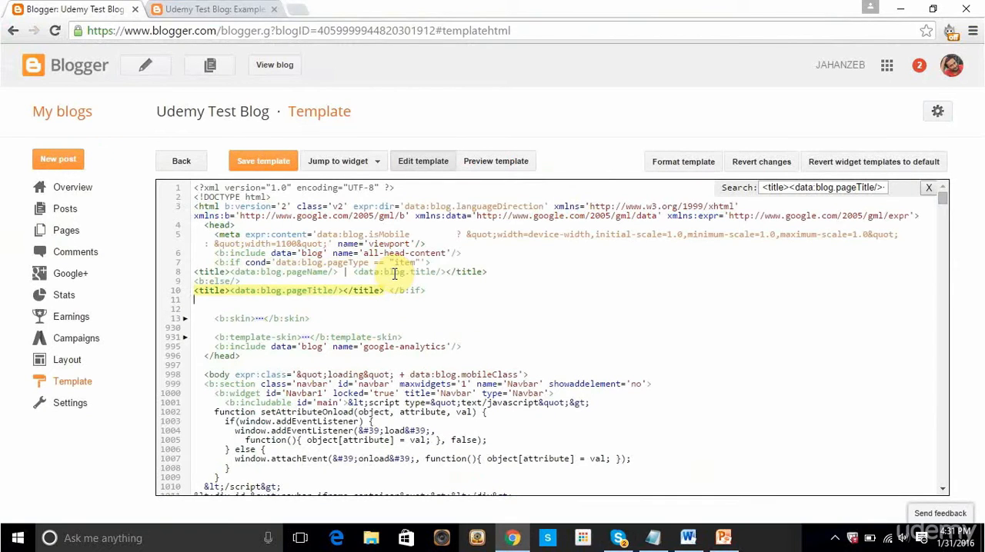
left_click(264, 163)
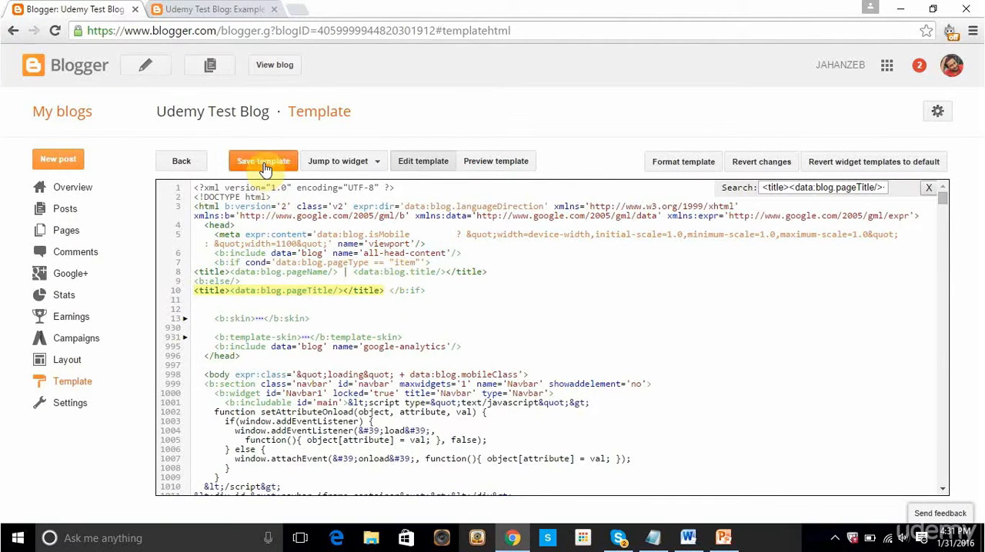
Step: View the blog in a new tab, open the Example Disallow Post and compare its page title with the previously opened copy
right_click(284, 73)
left_click(316, 77)
left_click(312, 8)
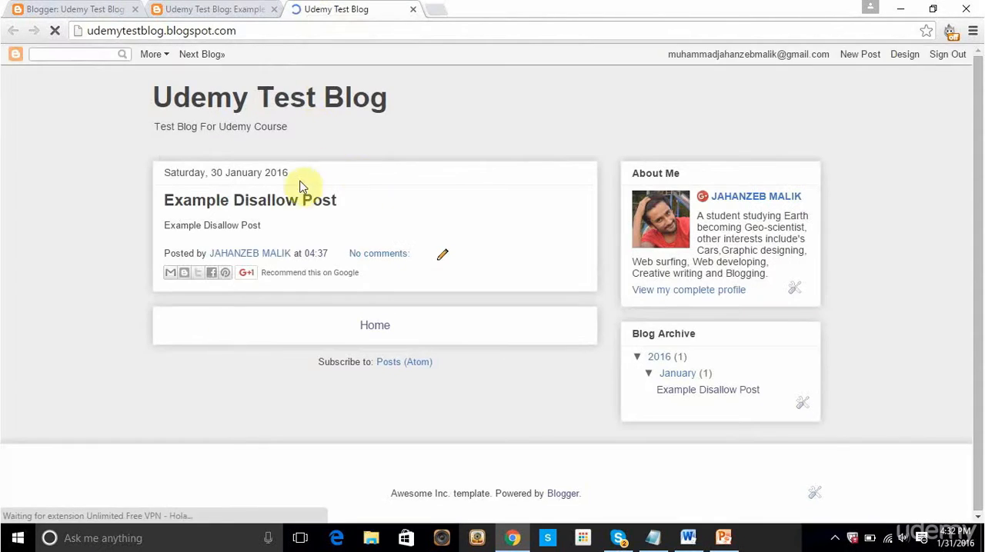
left_click(300, 205)
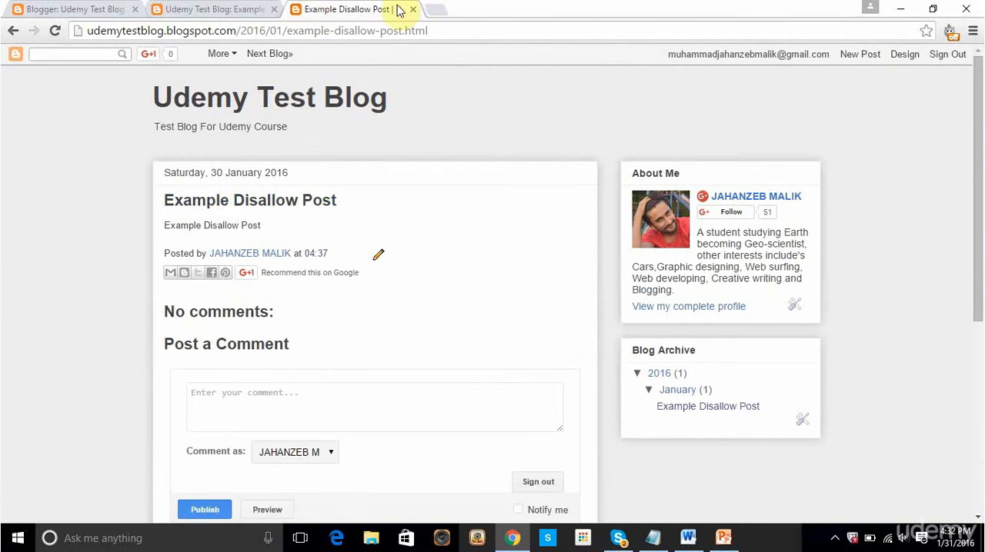
left_click(231, 8)
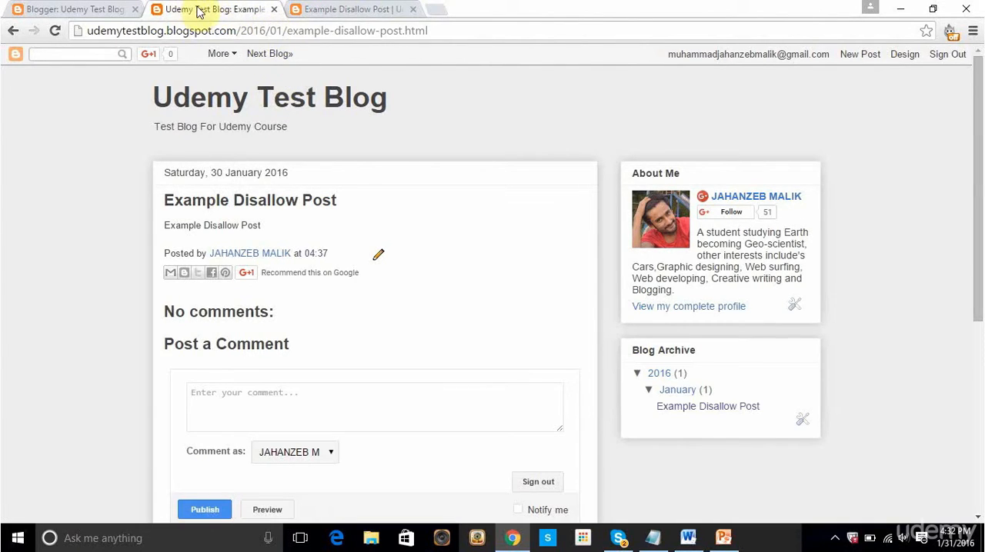
left_click(342, 10)
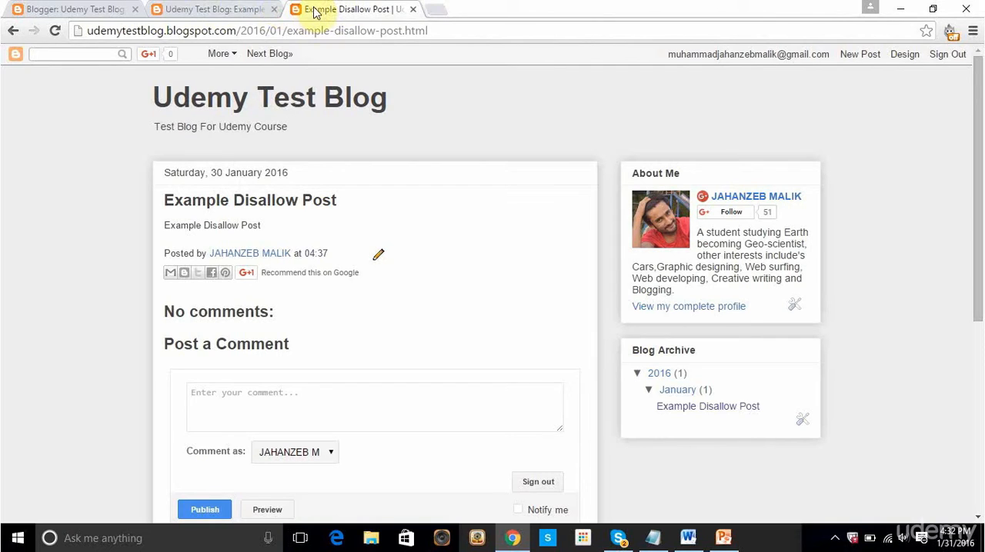